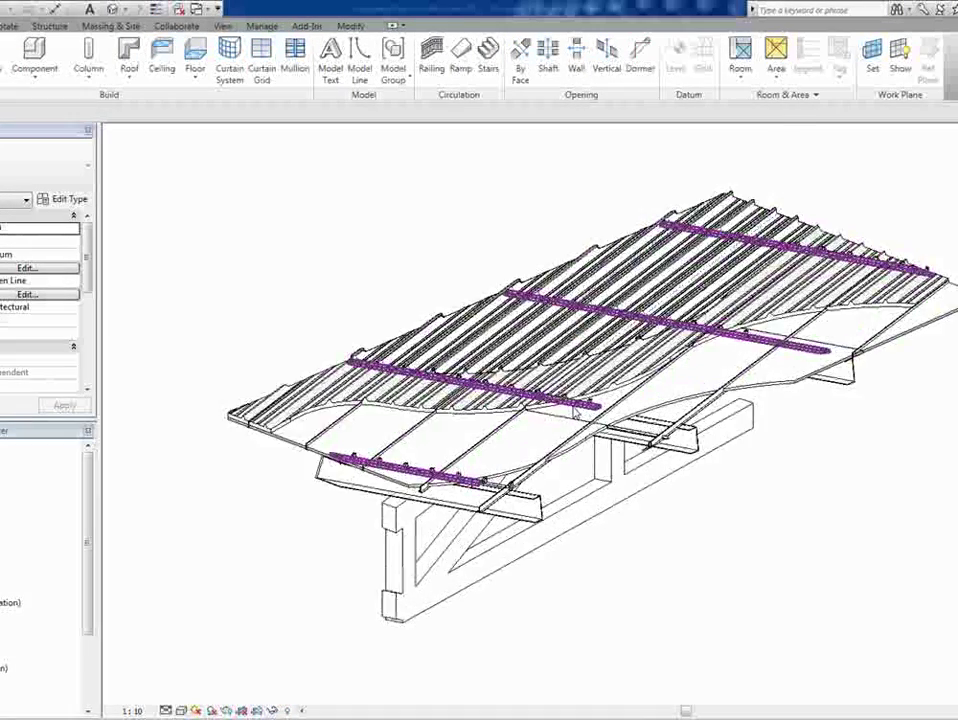
# Zoom in on the 3D view of the slatted acoustic ceiling assembly.
pyautogui.scroll(5, 565, 428)
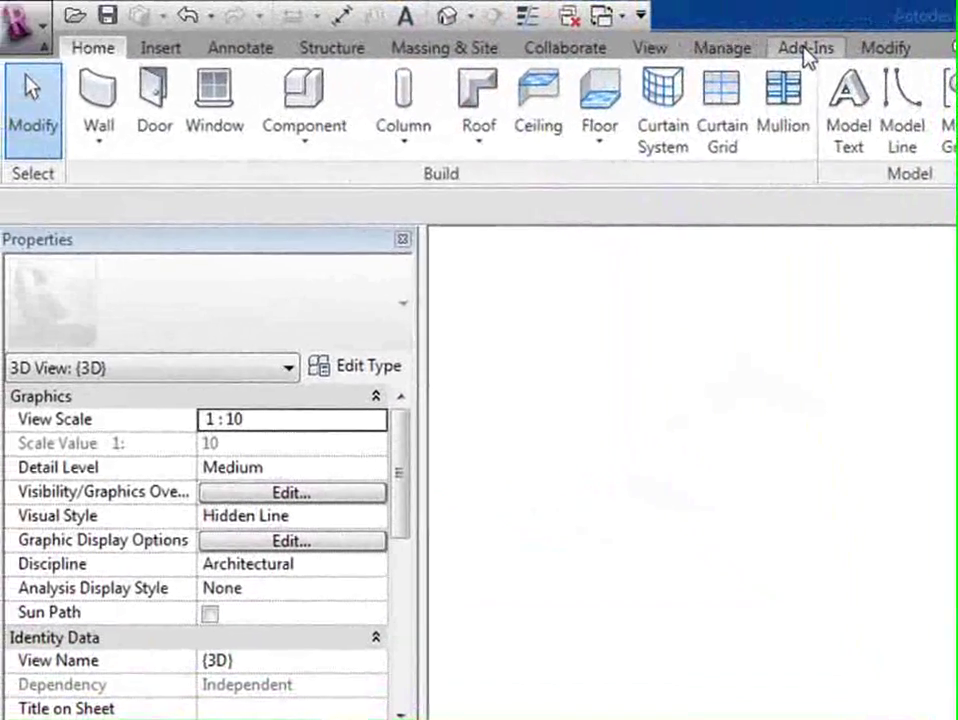
# Run the Freeze Drawings extension on the current 3D view to create a drafting view.
pyautogui.click(308, 28)
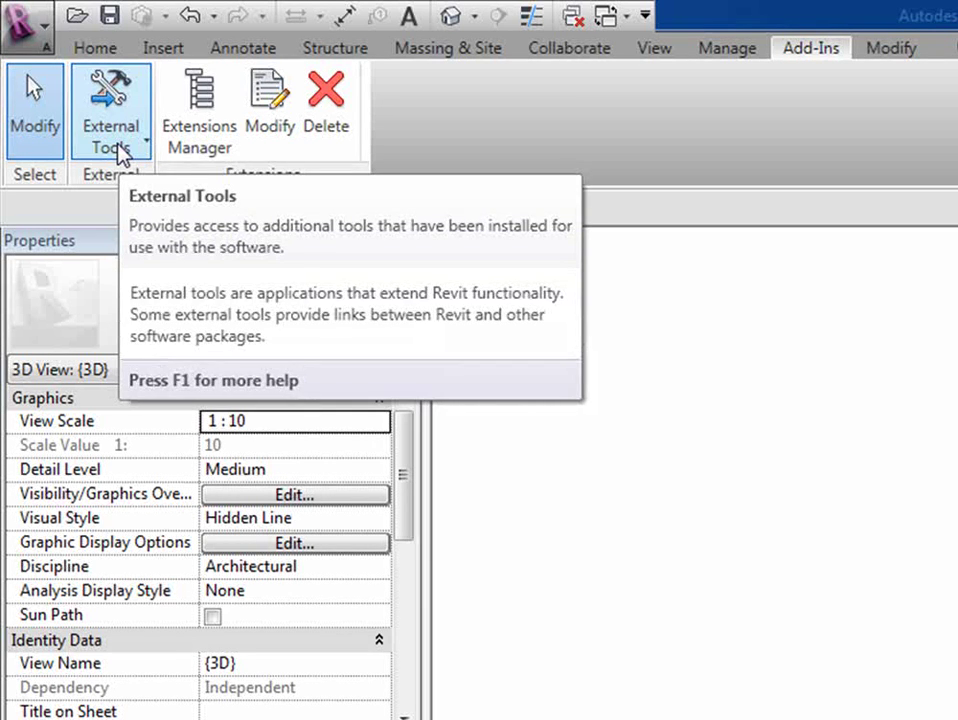
pyautogui.click(118, 150)
pyautogui.click(122, 180)
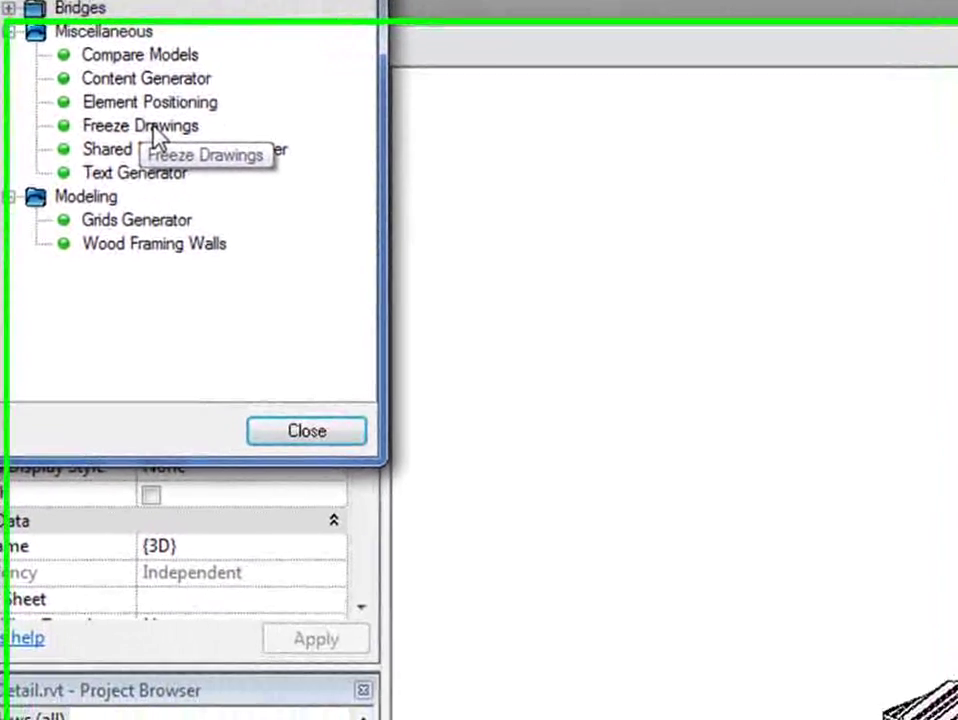
pyautogui.click(206, 283)
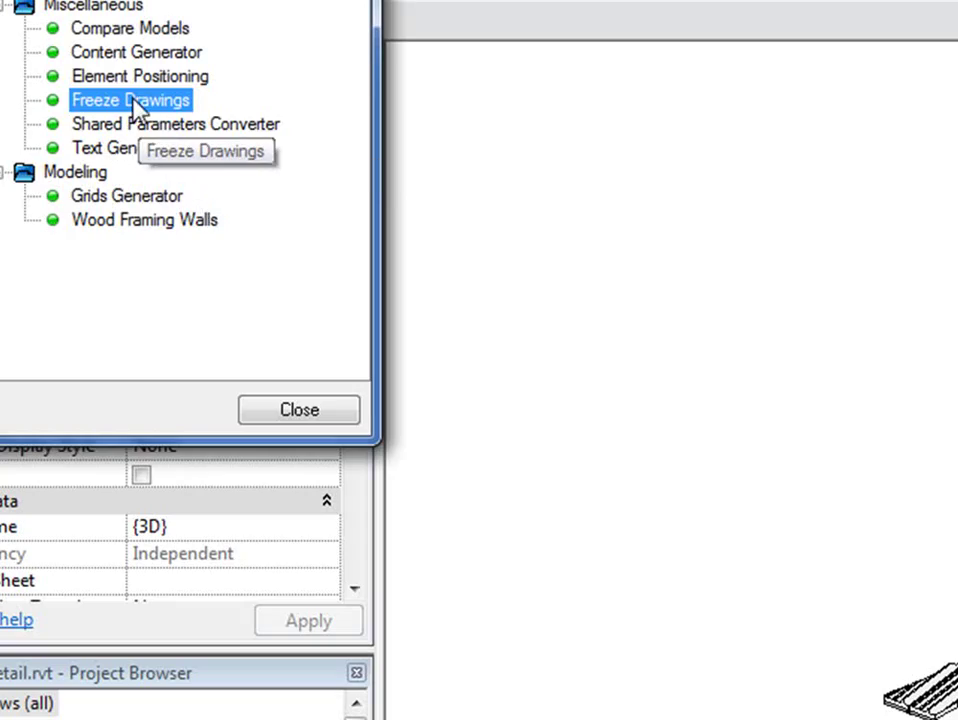
pyautogui.doubleClick(135, 101)
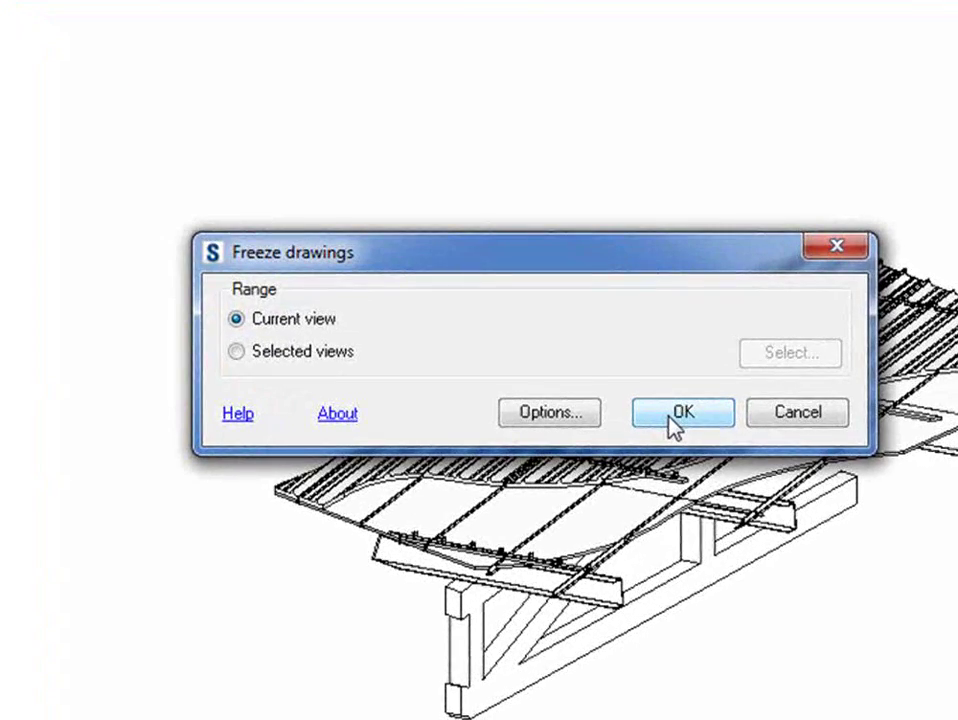
pyautogui.click(671, 419)
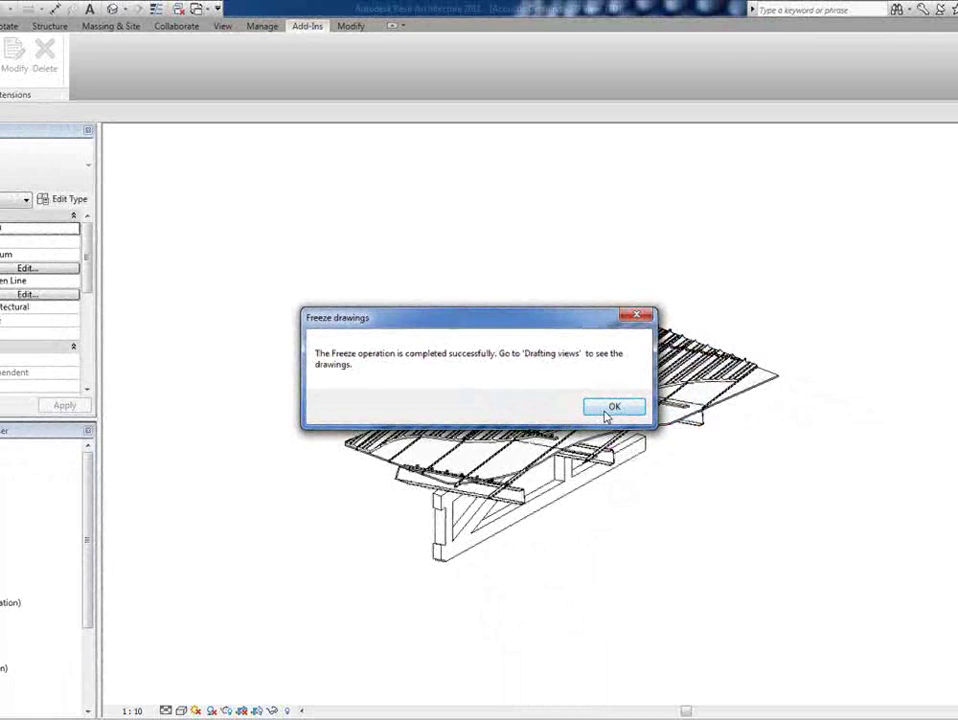
# Open the new '3D Views-3D (Frozen)' drafting view showing the roof detail at 1:10.
pyautogui.click(887, 591)
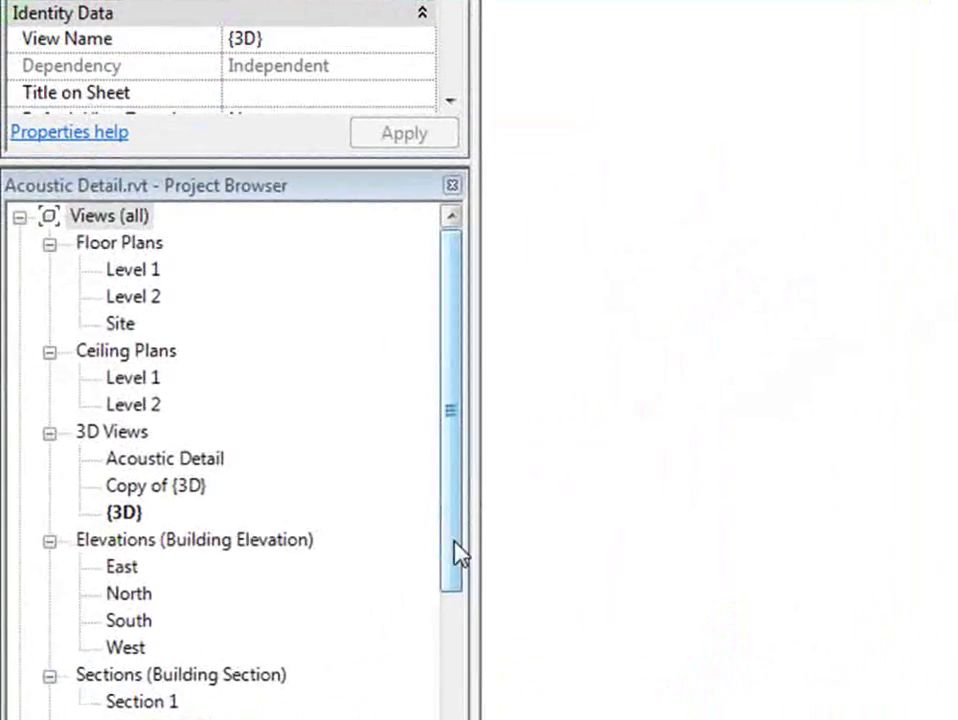
pyautogui.moveTo(456, 553); pyautogui.dragTo(455, 676)
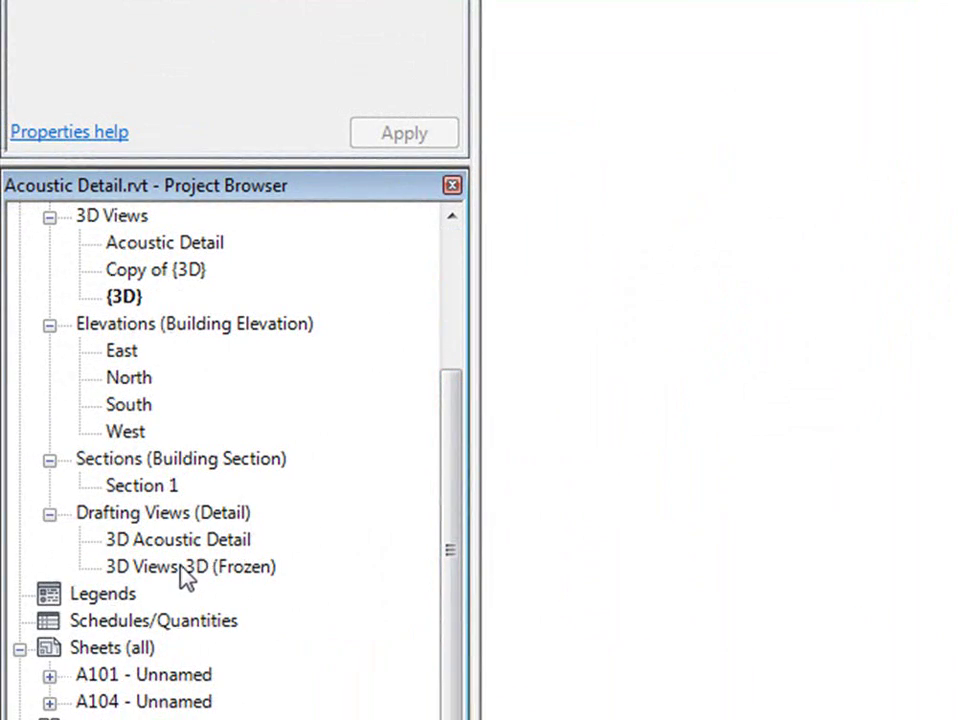
pyautogui.click(185, 570)
pyautogui.doubleClick(185, 570)
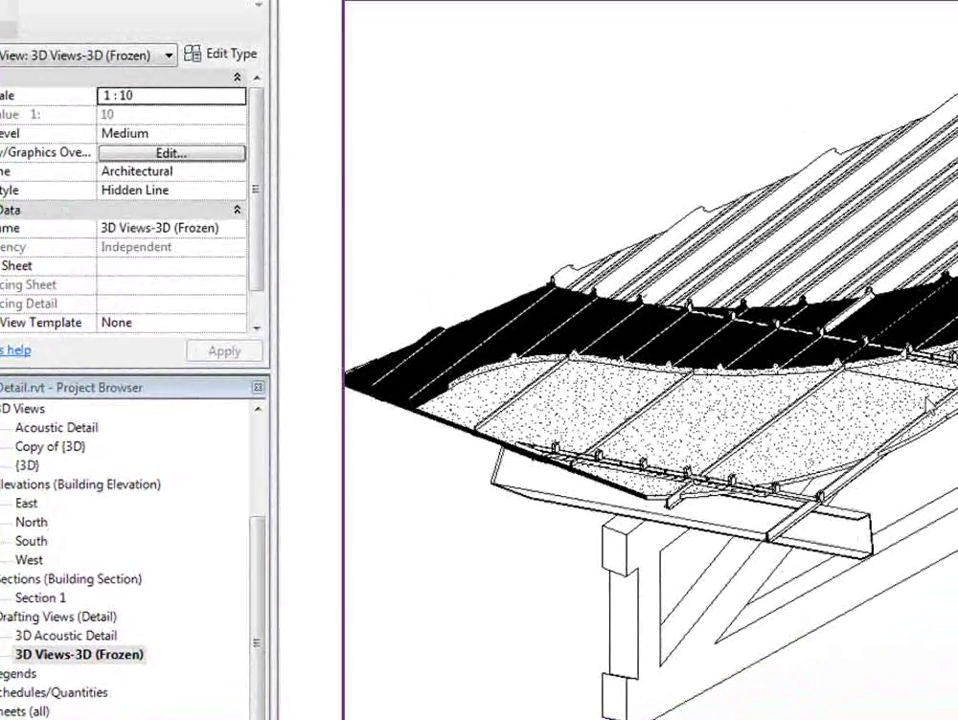
pyautogui.scroll(-4, 650, 400)
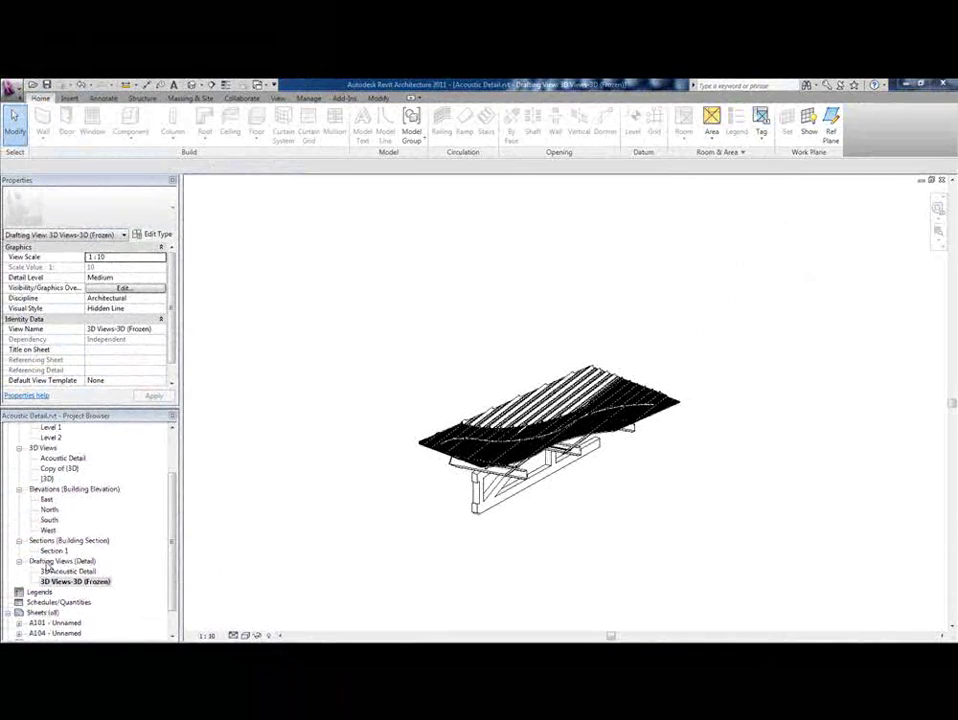
# Save the frozen drafting view to a new file 'drafting view new' on the Desktop.
pyautogui.rightClick(76, 582)
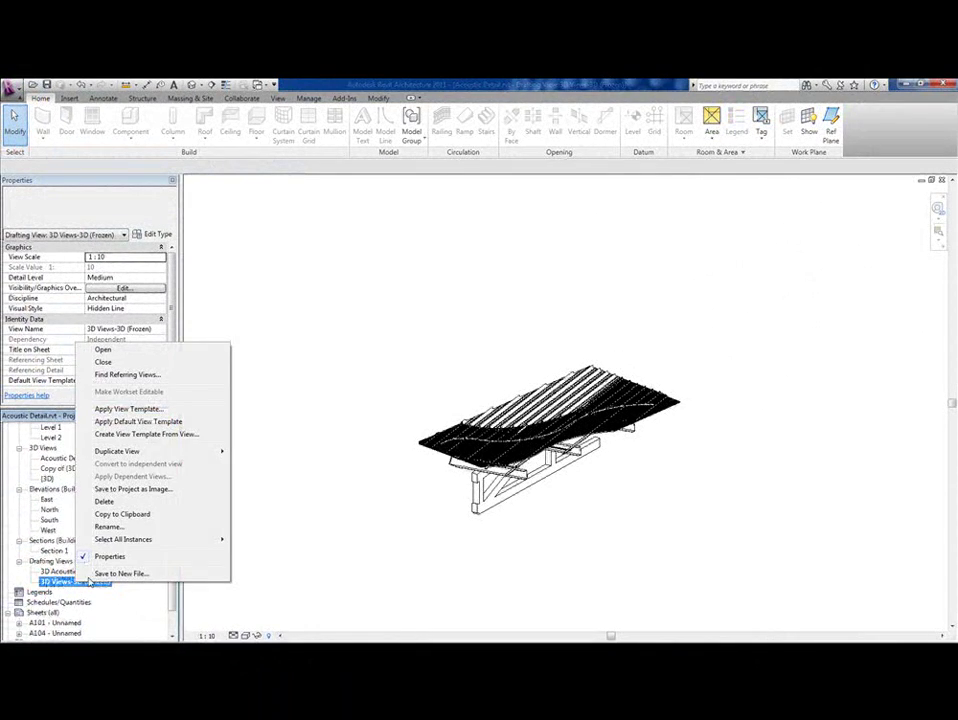
pyautogui.click(110, 573)
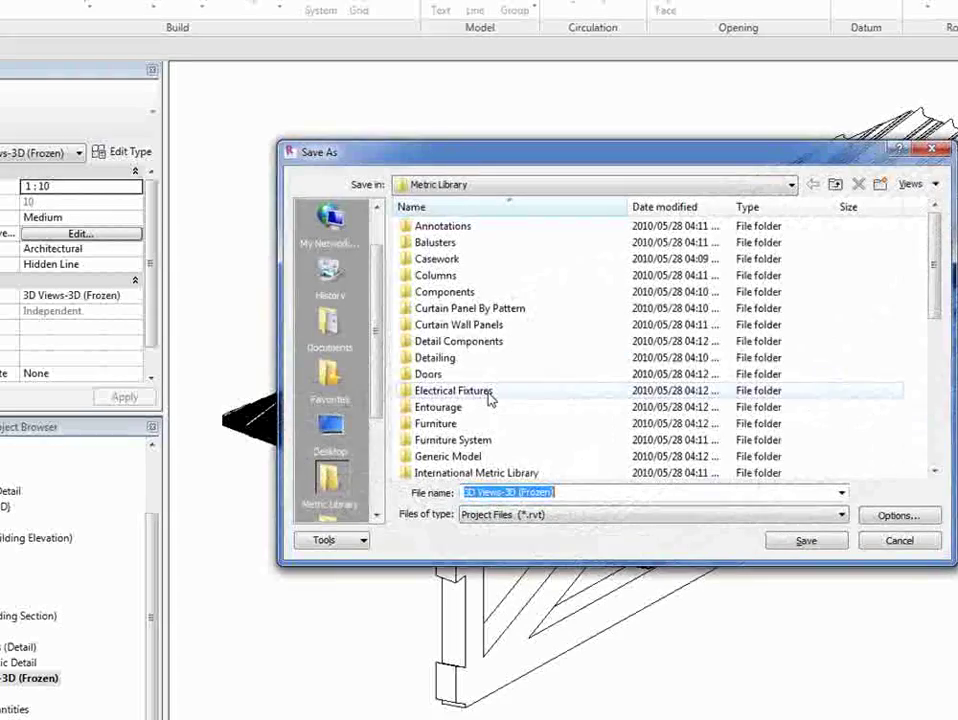
pyautogui.click(330, 428)
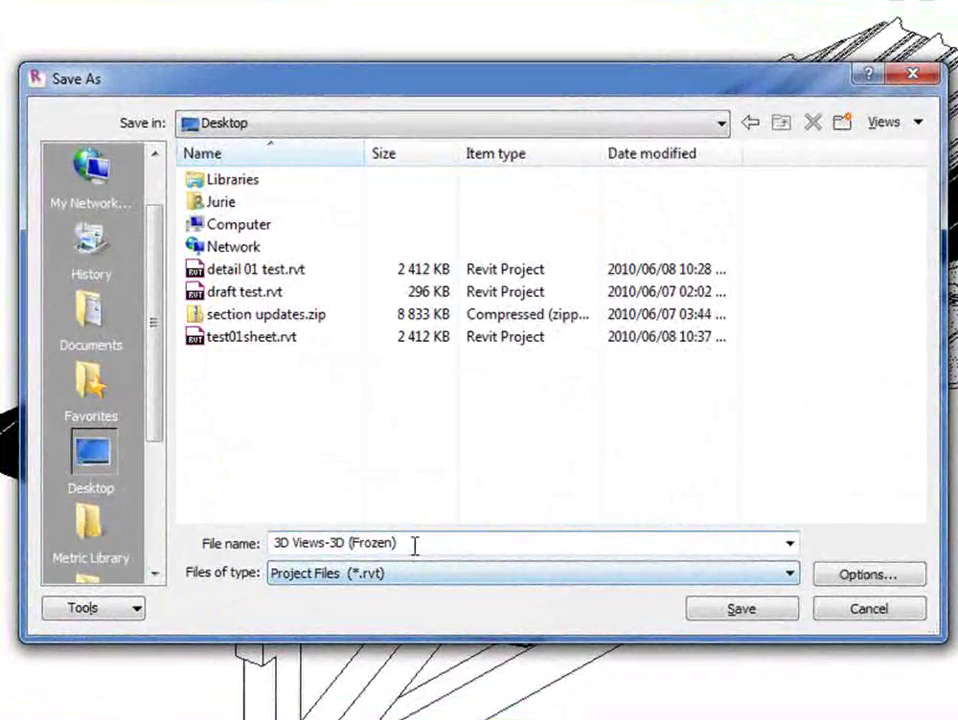
pyautogui.tripleClick(400, 543)
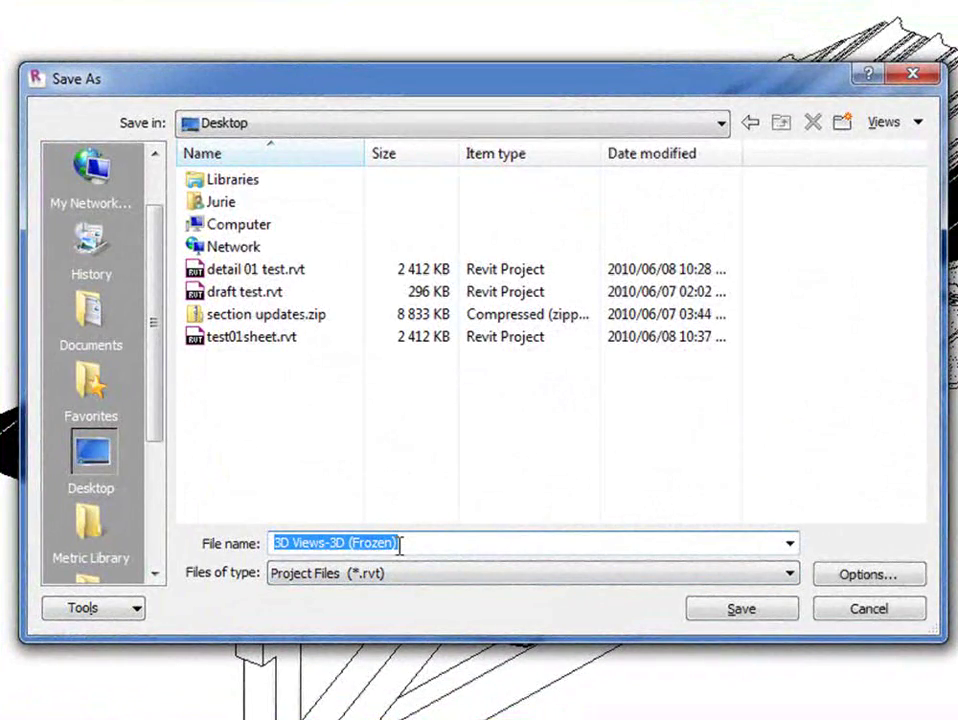
pyautogui.write('dr')
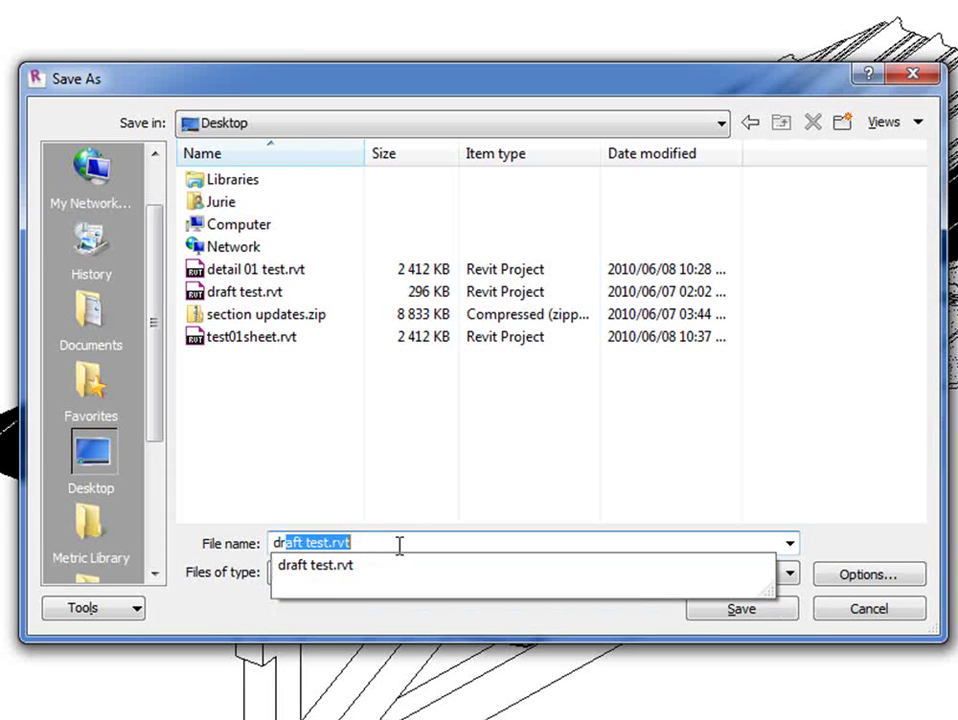
pyautogui.write('afting')
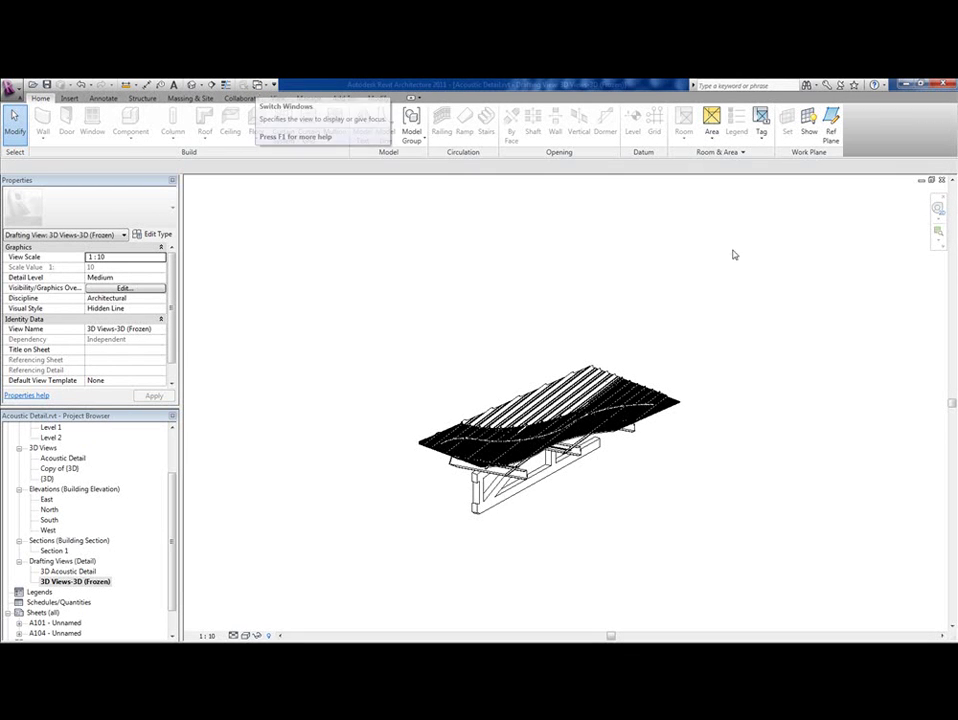
# Close Acoustic Detail without saving, then zoom into the WSU 13 roof trusses.
pyautogui.click(941, 181)
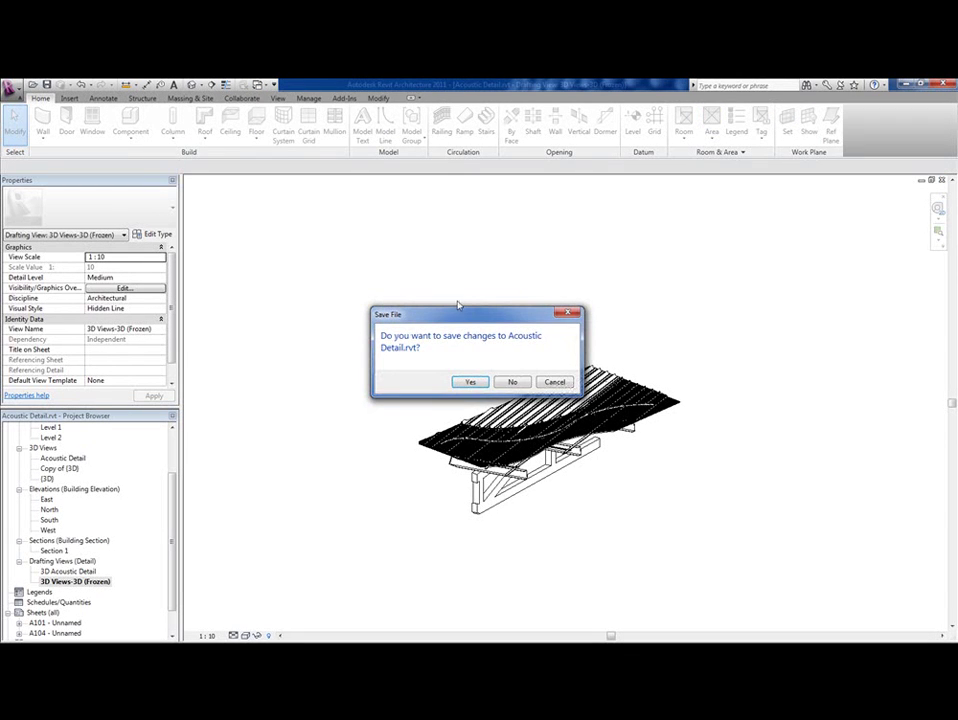
pyautogui.click(511, 382)
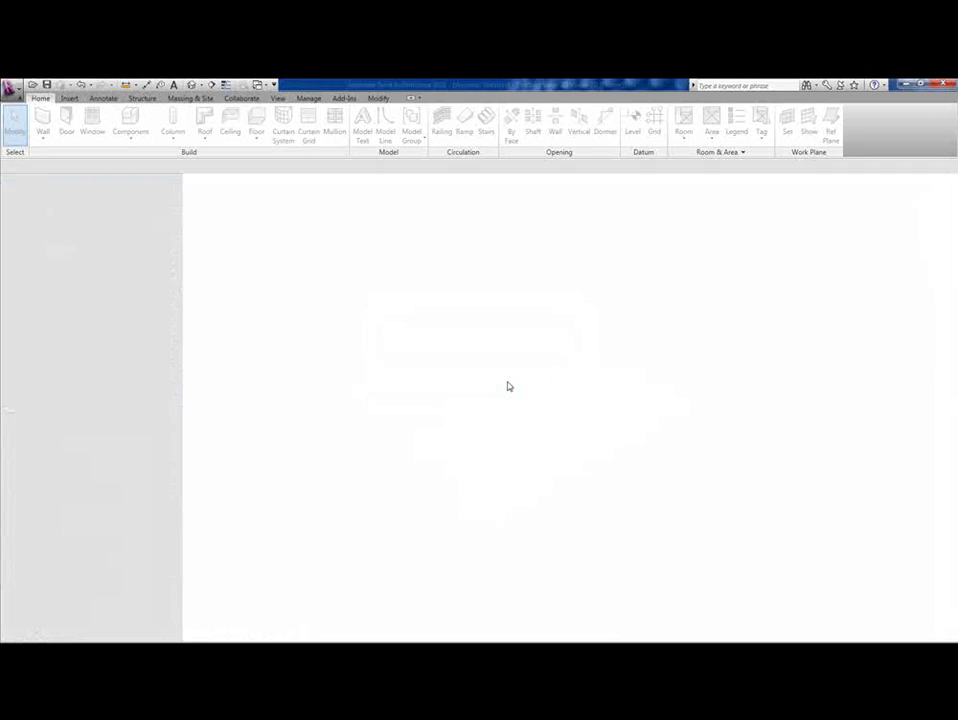
pyautogui.scroll(-3, 455, 435)
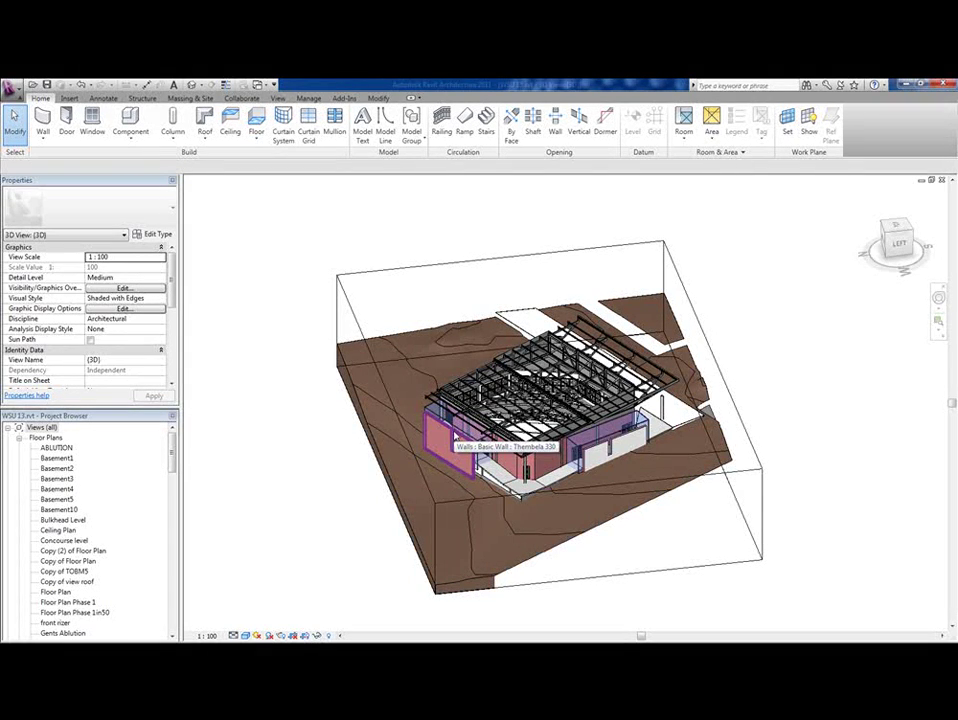
pyautogui.scroll(5, 509, 399)
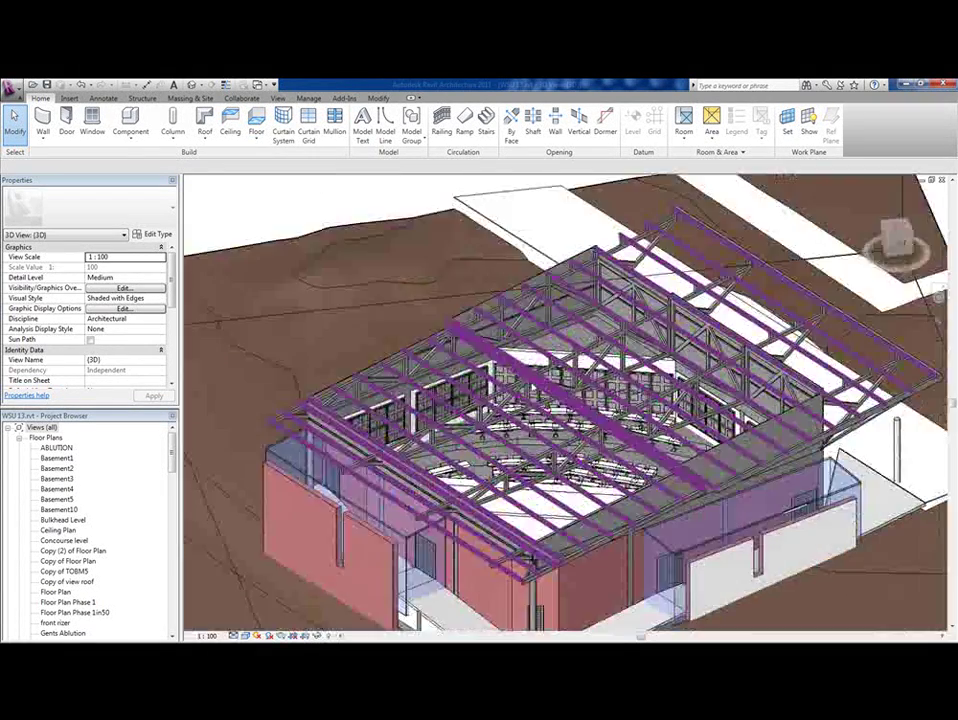
pyautogui.scroll(4, 530, 390)
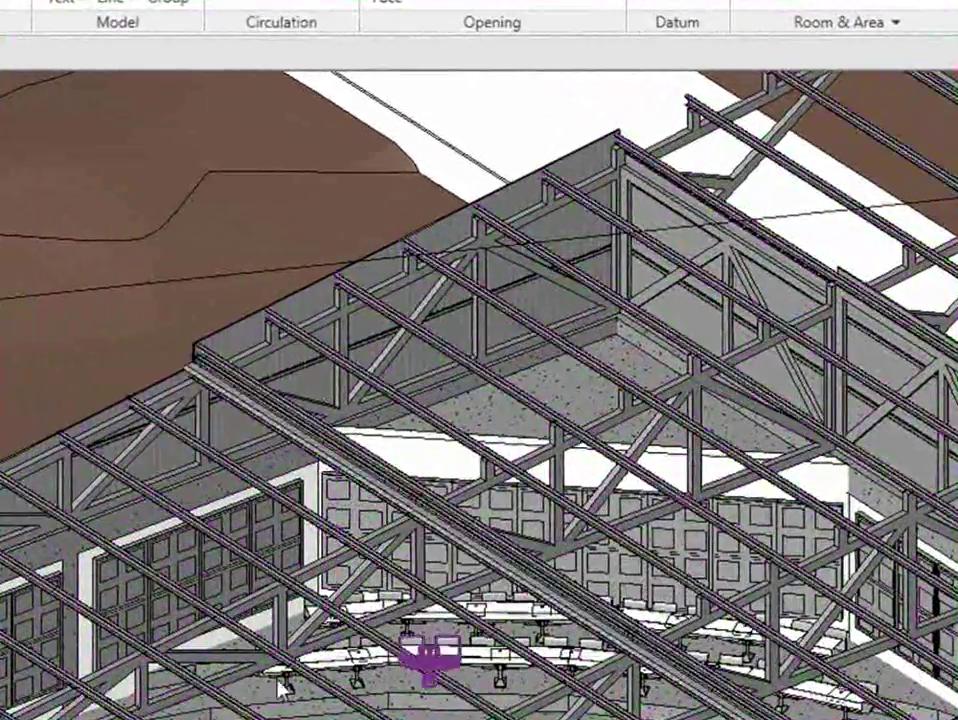
pyautogui.scroll(3, 428, 685)
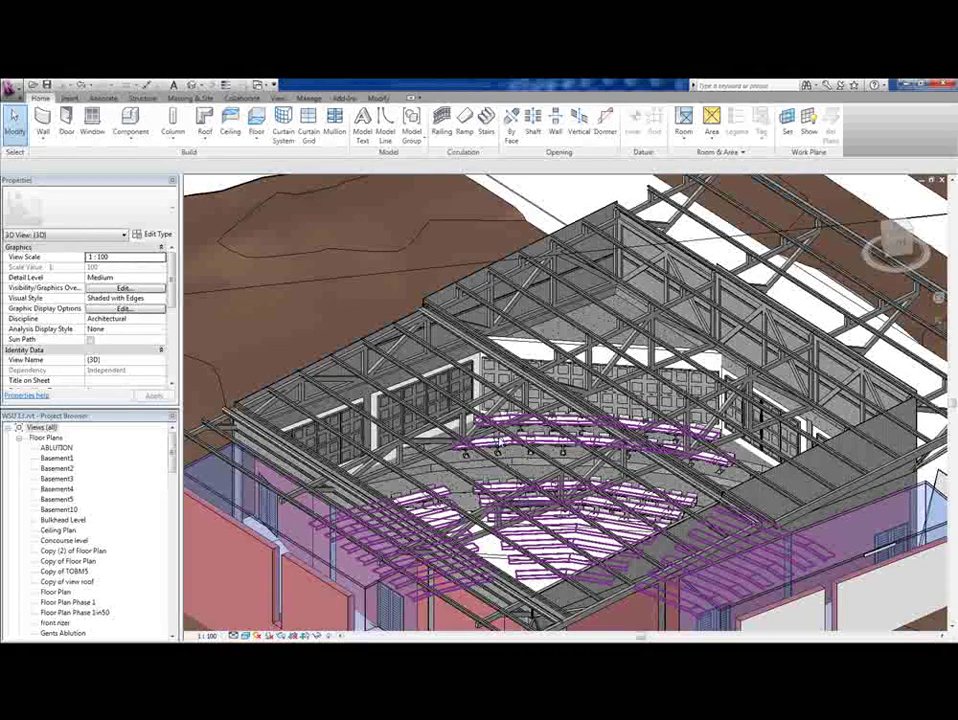
pyautogui.press('Escape')
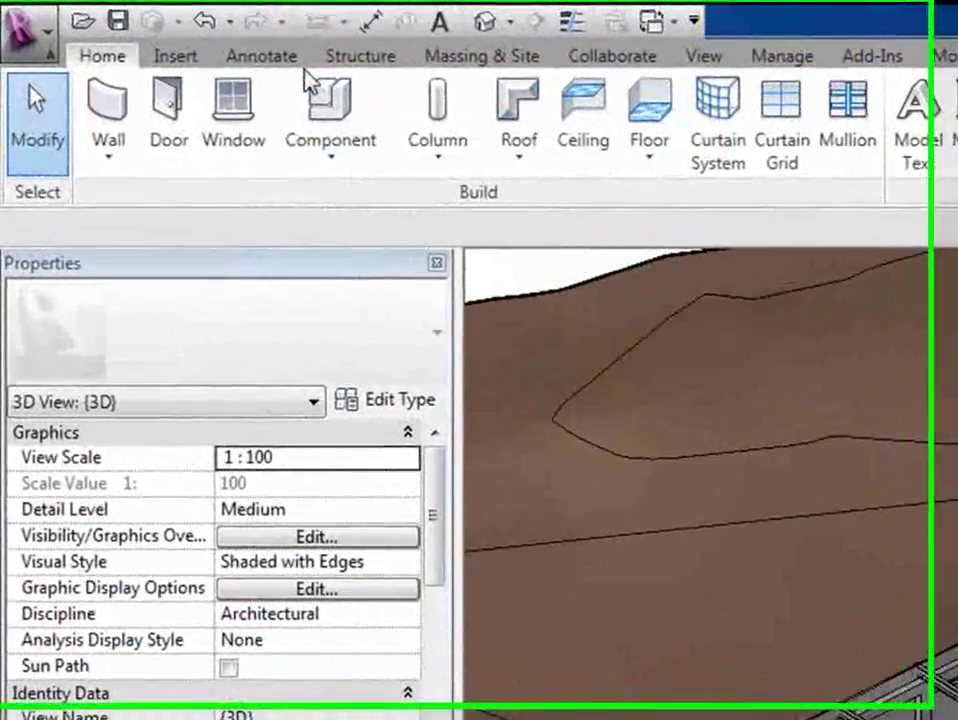
# Insert views from file, choosing drafting view new.rvt on the Desktop.
pyautogui.click(182, 55)
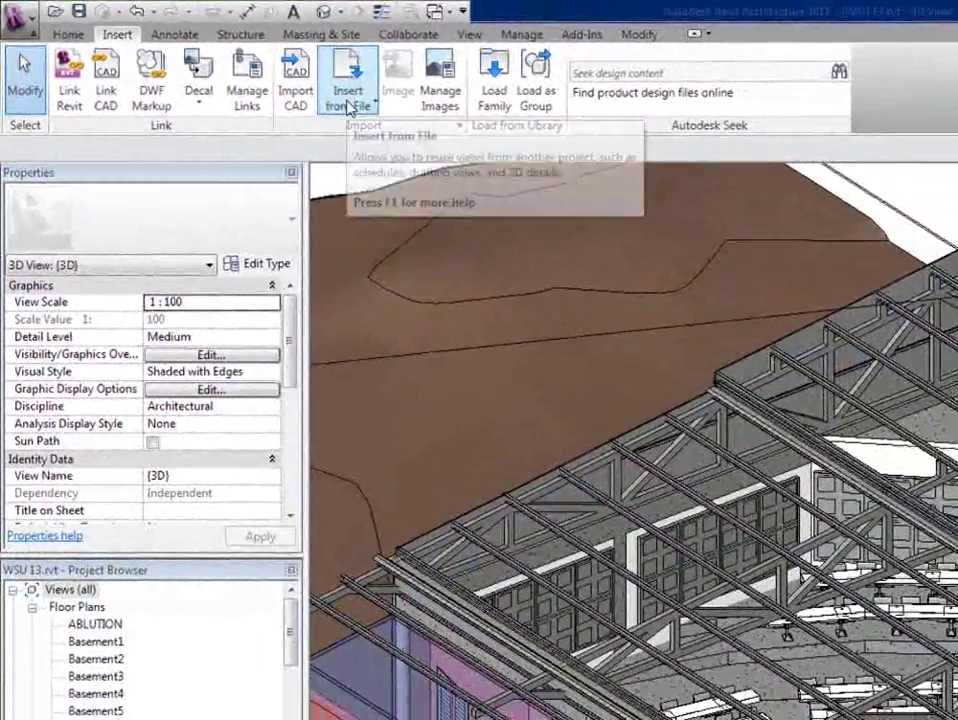
pyautogui.click(350, 105)
pyautogui.click(436, 177)
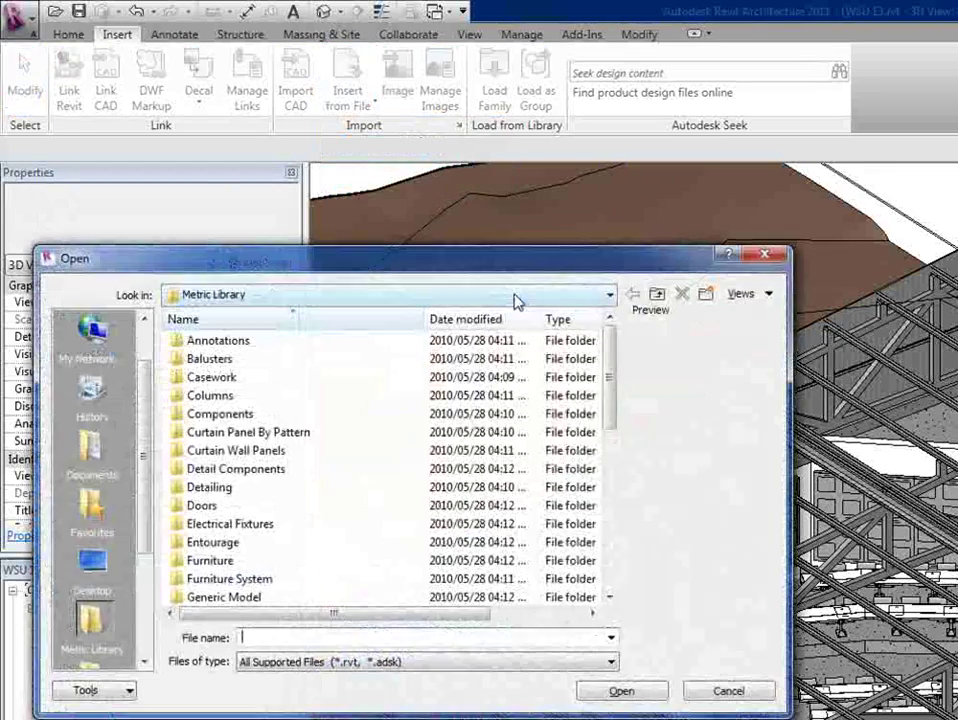
pyautogui.click(92, 563)
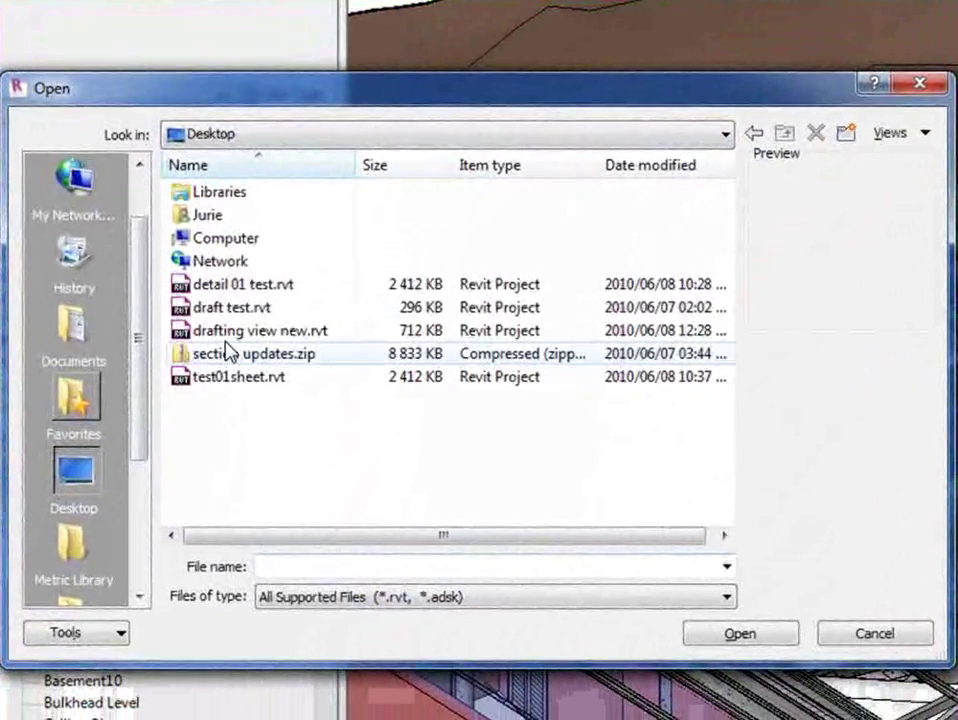
pyautogui.click(217, 420)
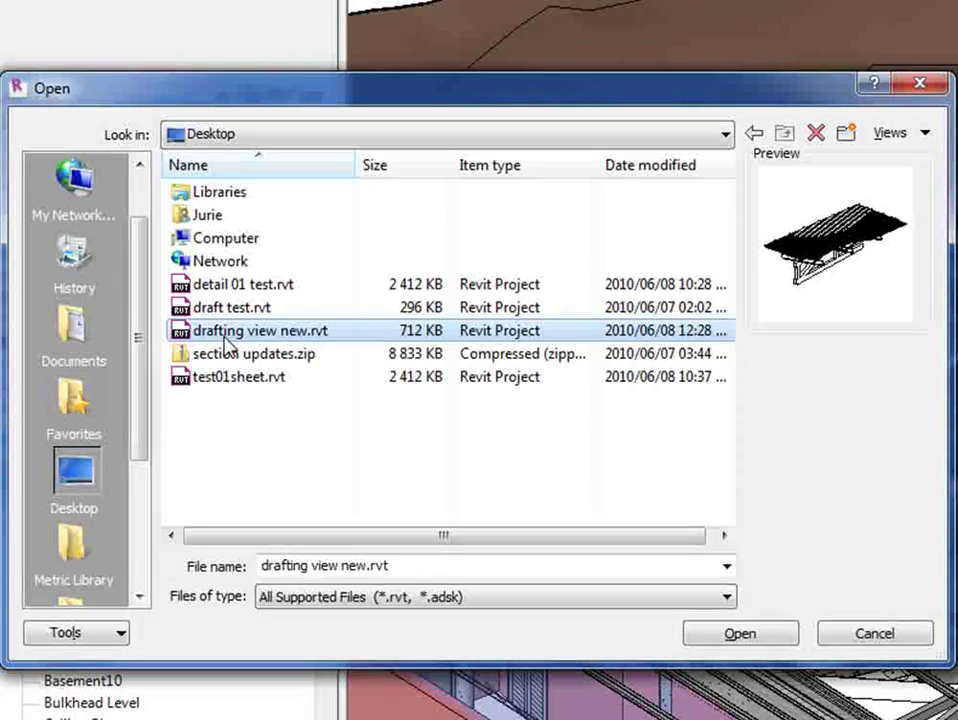
pyautogui.click(742, 634)
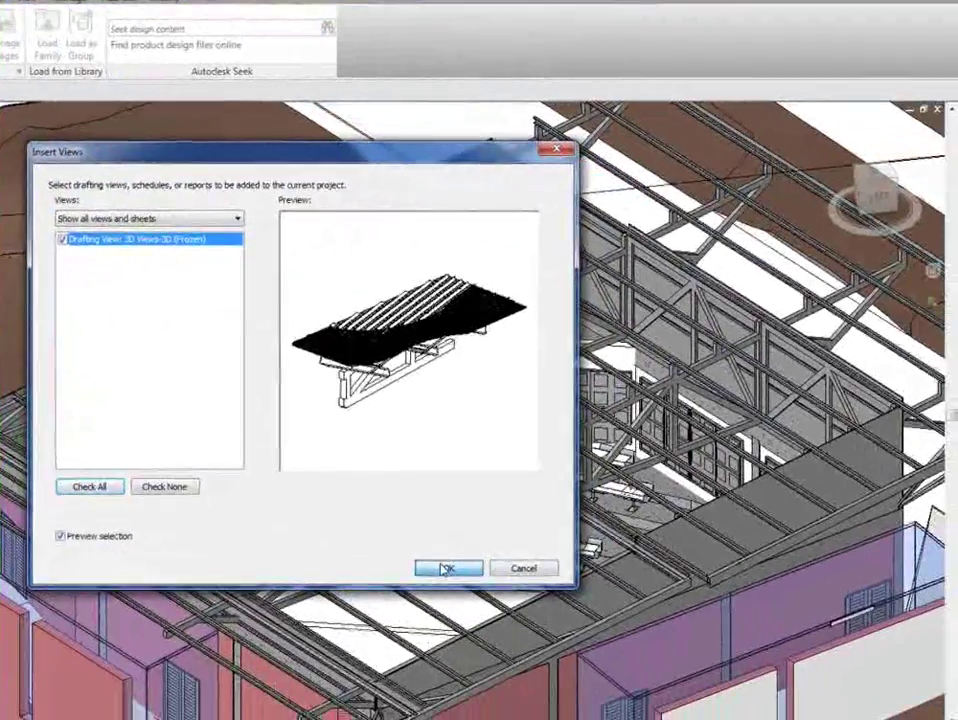
# Insert the 3D Views-3D (Frozen) drafting view, keeping this project's duplicate types.
pyautogui.click(803, 678)
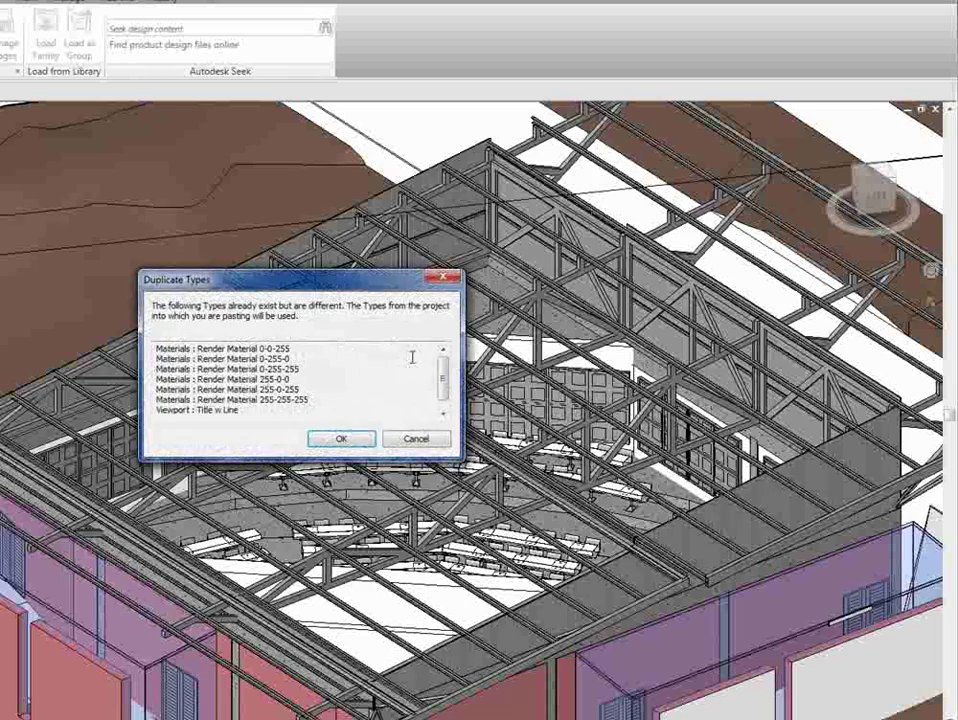
pyautogui.click(323, 439)
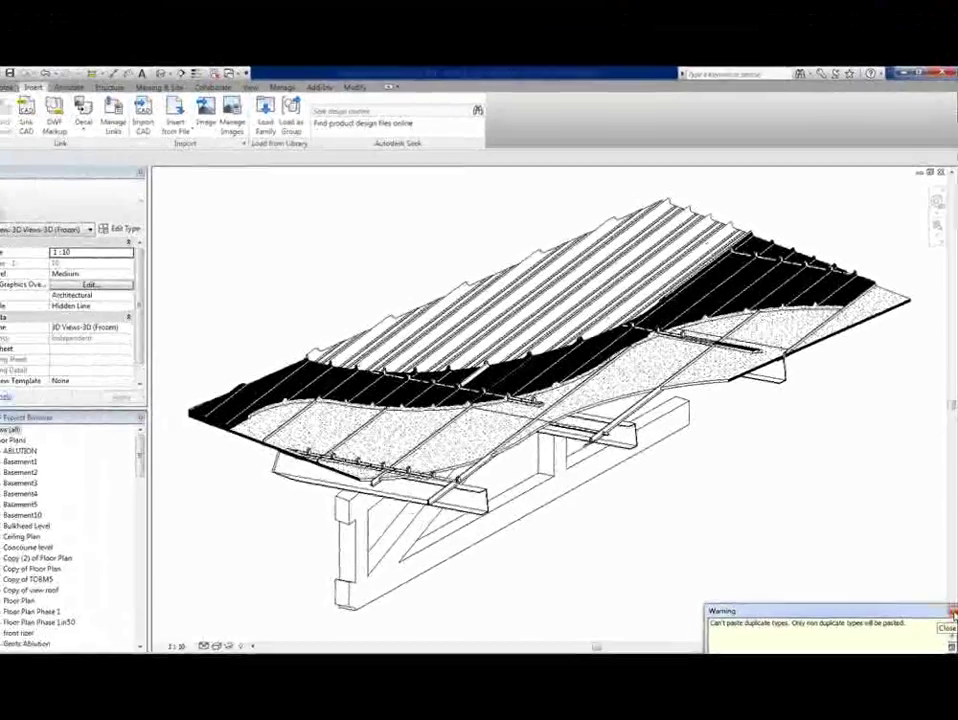
pyautogui.click(952, 689)
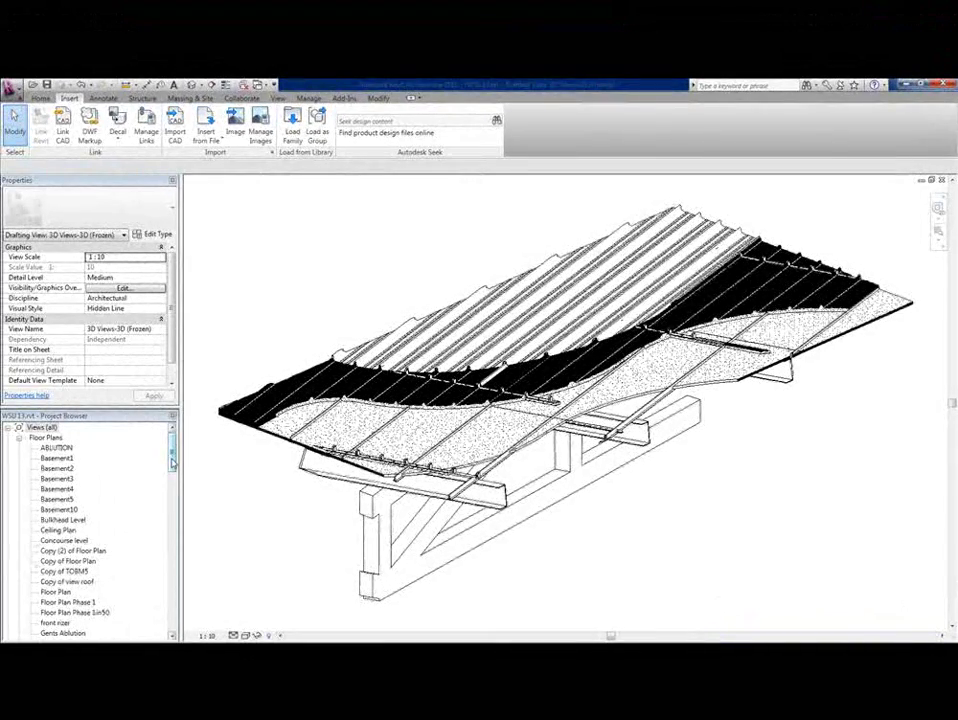
# Open 3D Views-3D (Frozen) under Drafting Views (Detail) and frame the roof drawing.
pyautogui.moveTo(172, 462); pyautogui.dragTo(171, 571)
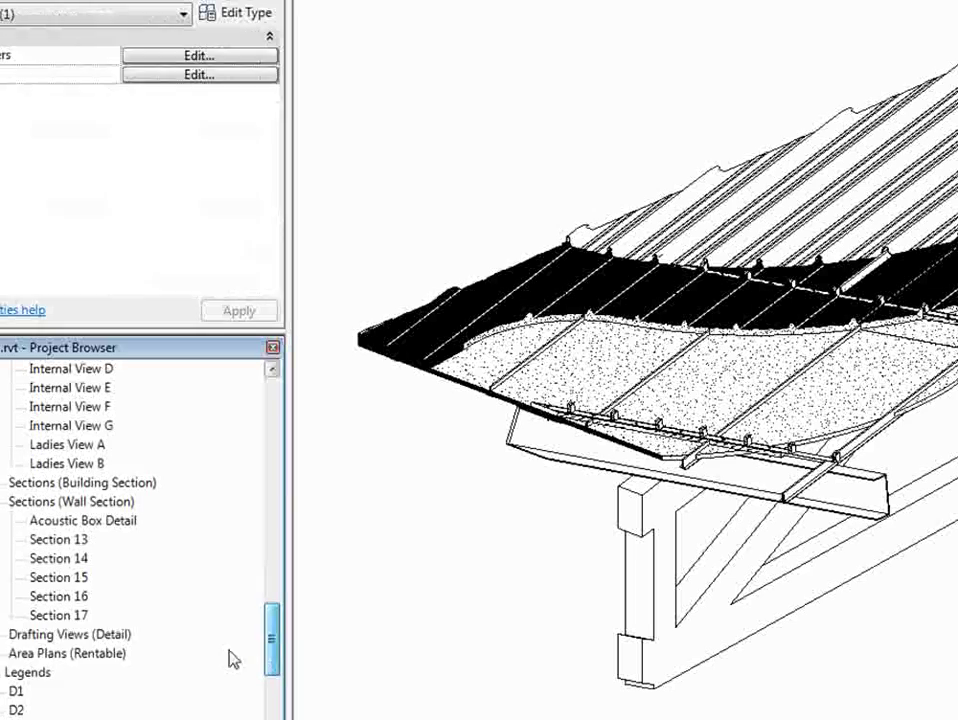
pyautogui.doubleClick(68, 636)
pyautogui.click(72, 657)
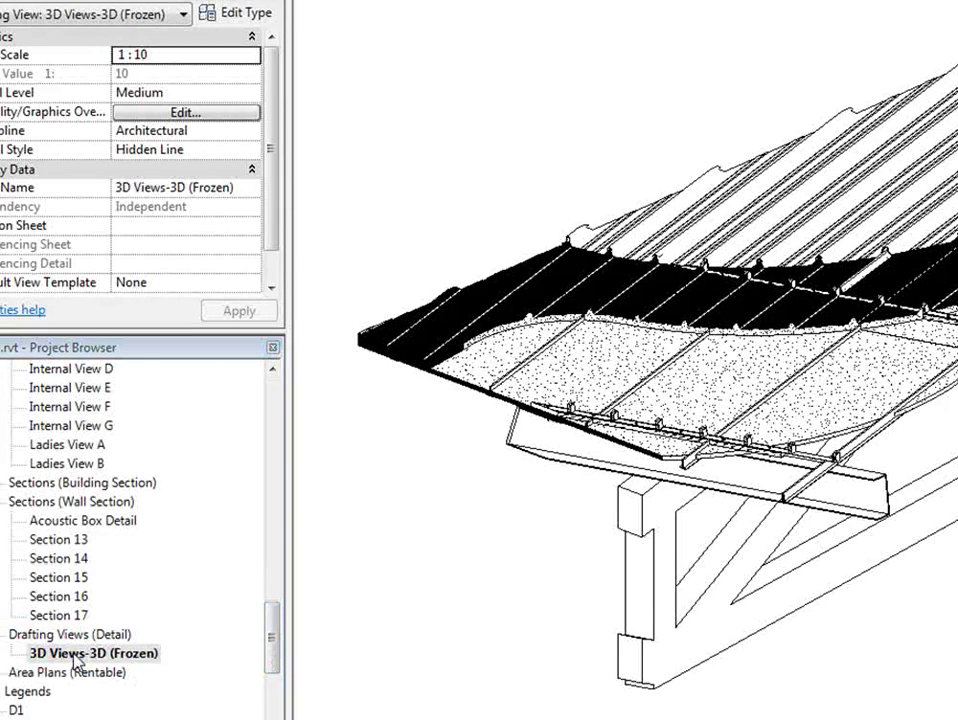
pyautogui.scroll(-5, 924, 342)
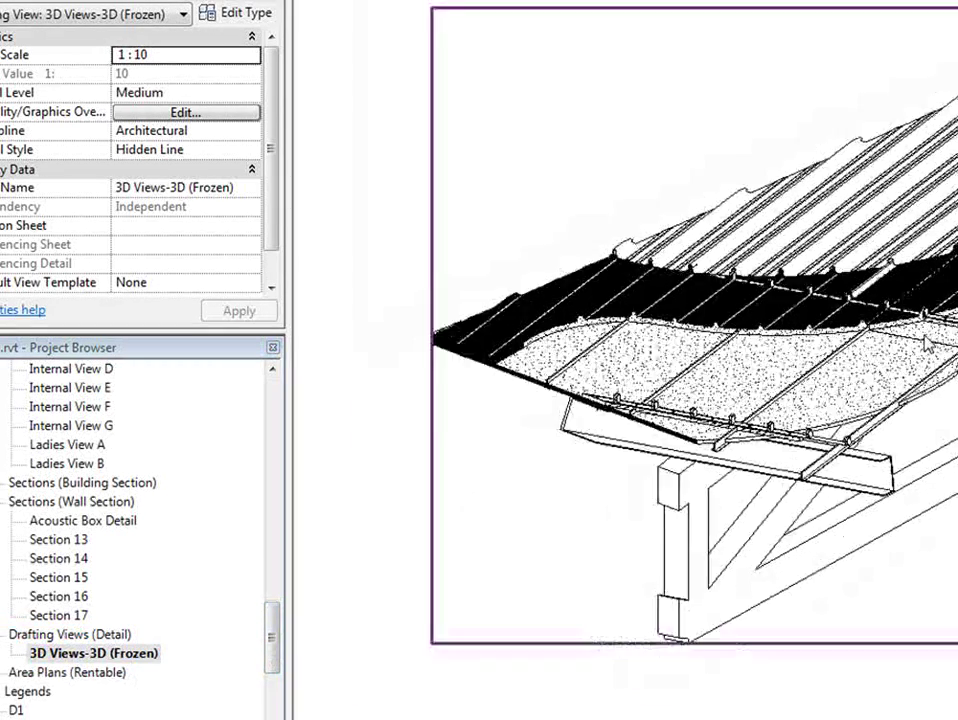
pyautogui.moveTo(641, 440); pyautogui.dragTo(677, 442, button='middle')
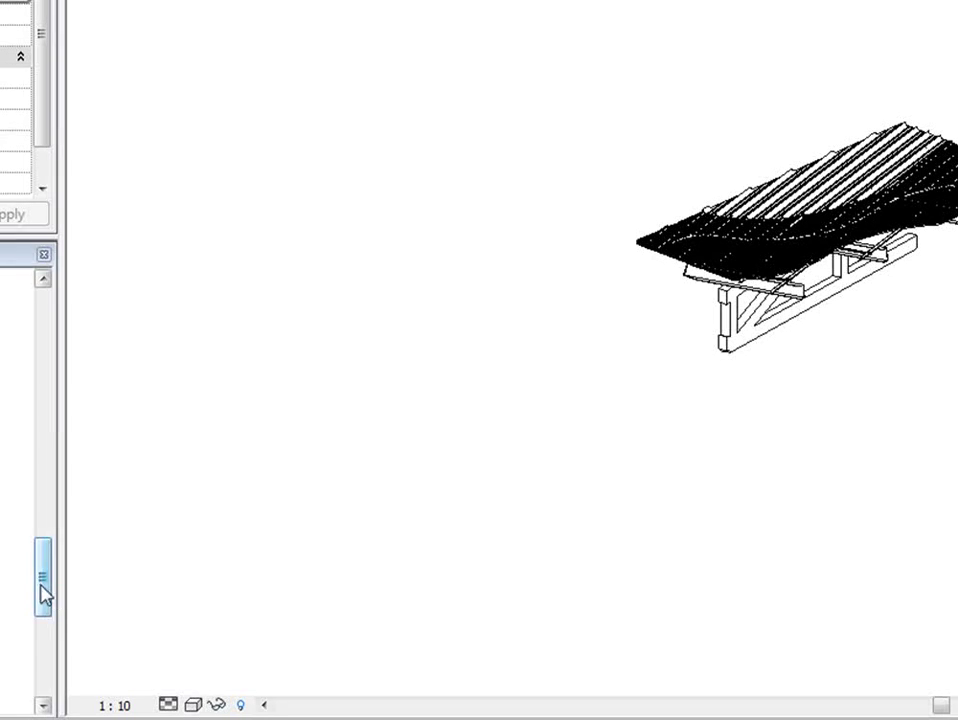
pyautogui.moveTo(43, 590); pyautogui.dragTo(47, 688)
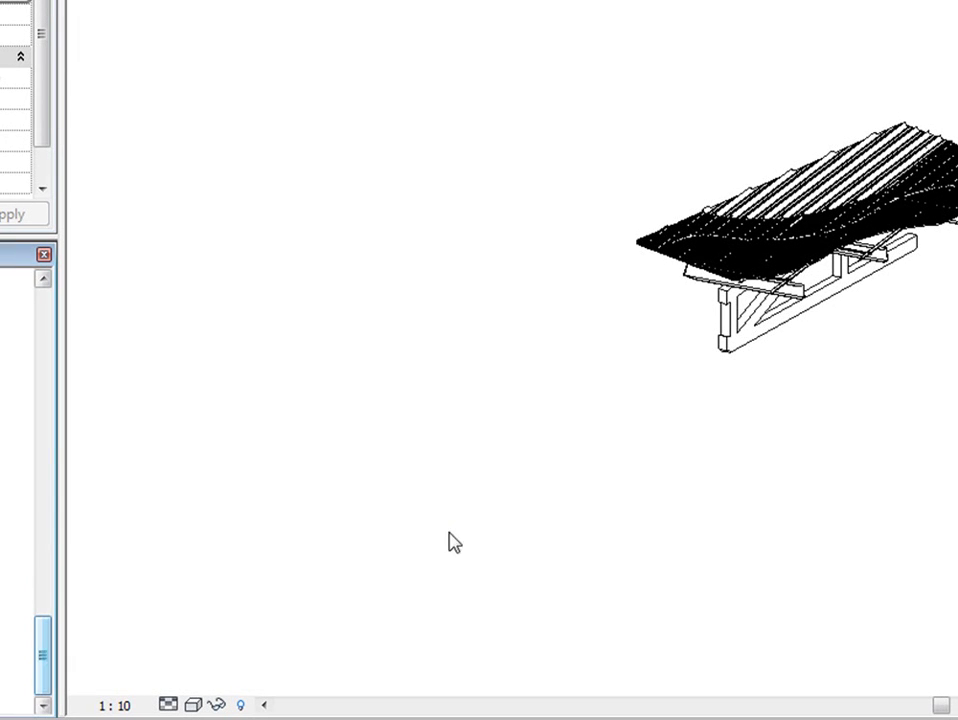
pyautogui.click(815, 210)
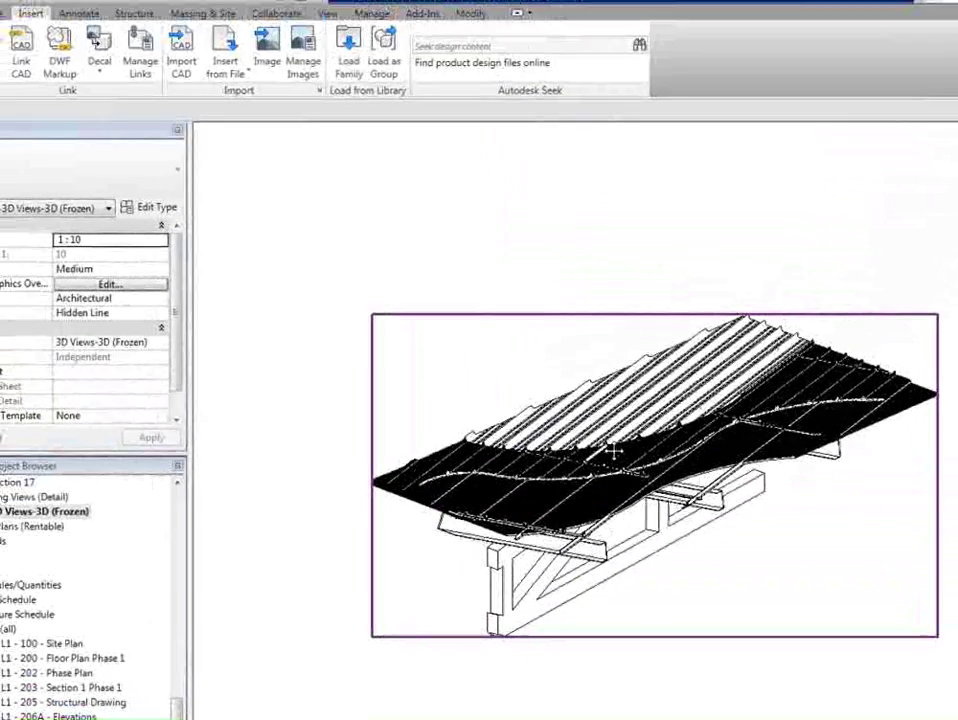
pyautogui.click(456, 53)
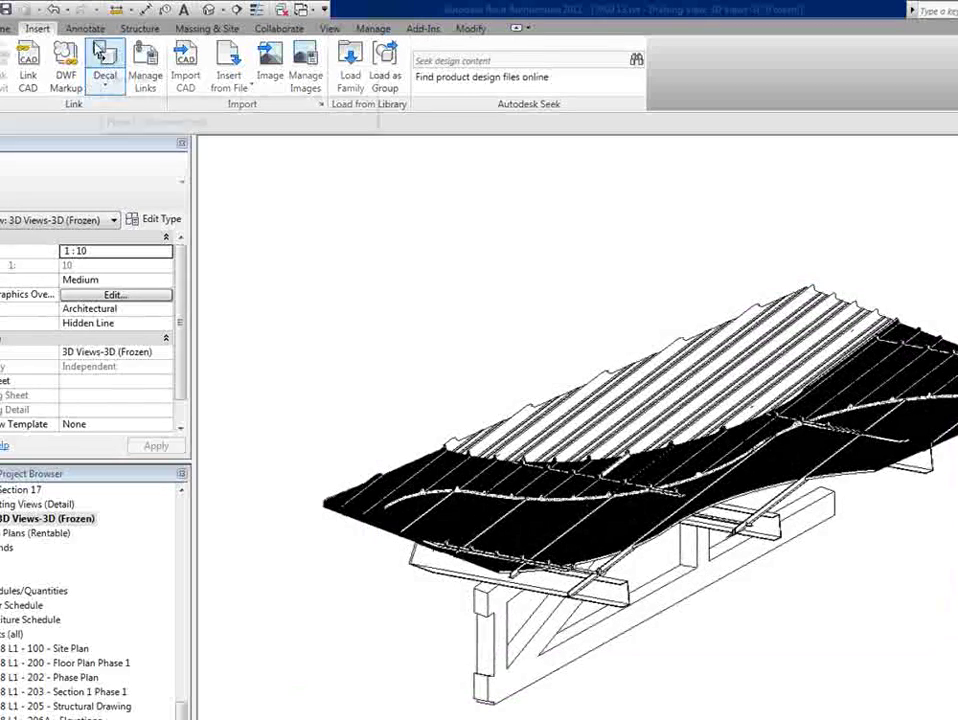
# Add a text note with a bent leader pointing to the bracket beam under the sheeting.
pyautogui.click(70, 27)
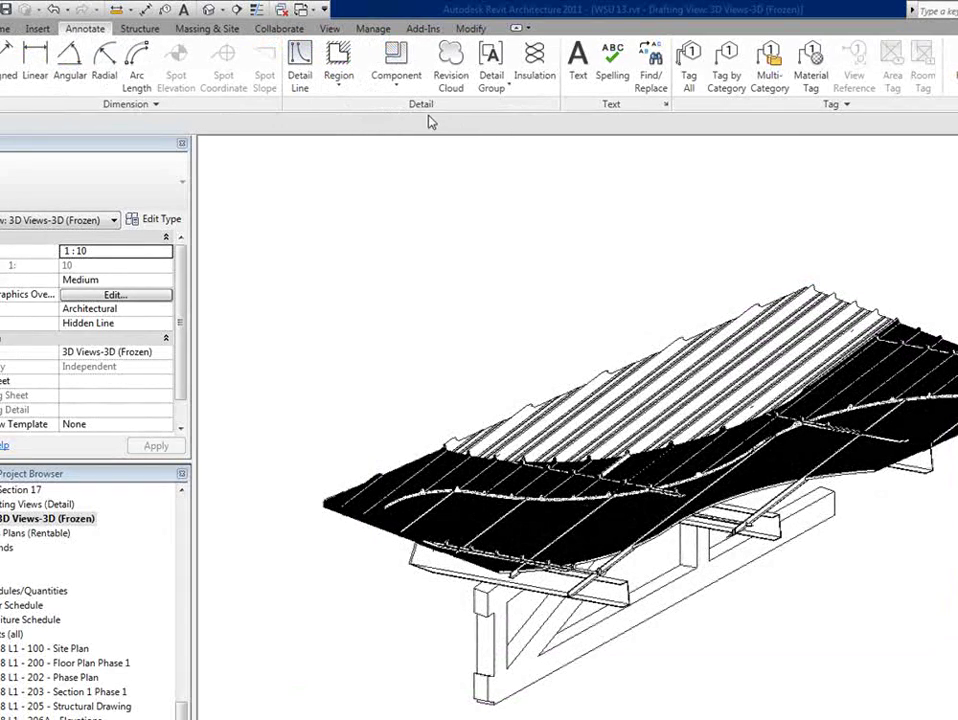
pyautogui.click(578, 60)
pyautogui.scroll(3, 775, 545)
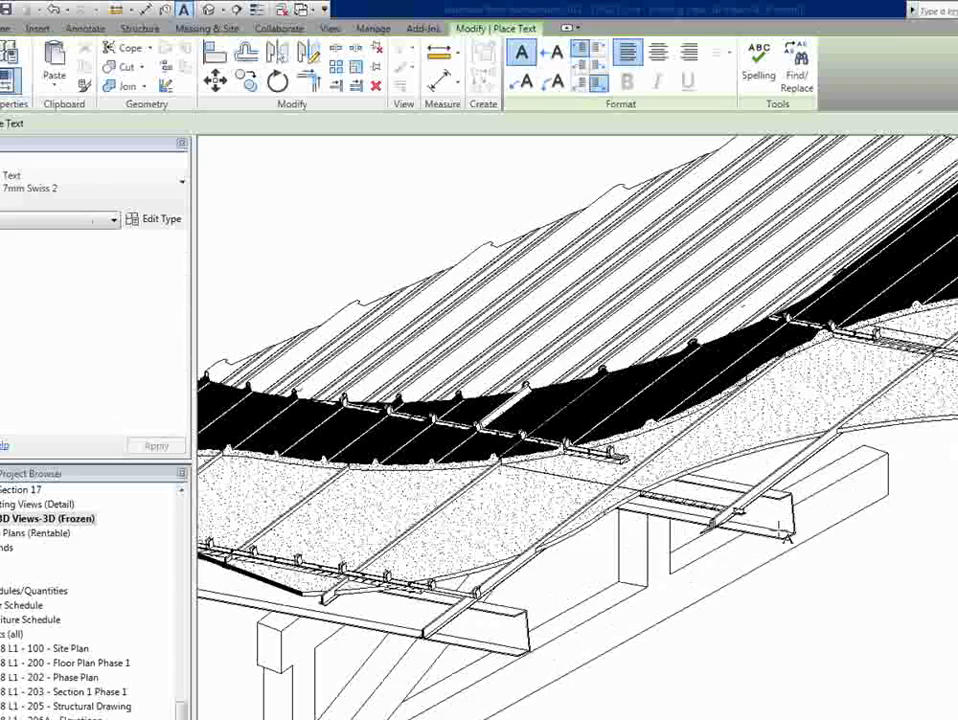
pyautogui.click(782, 538)
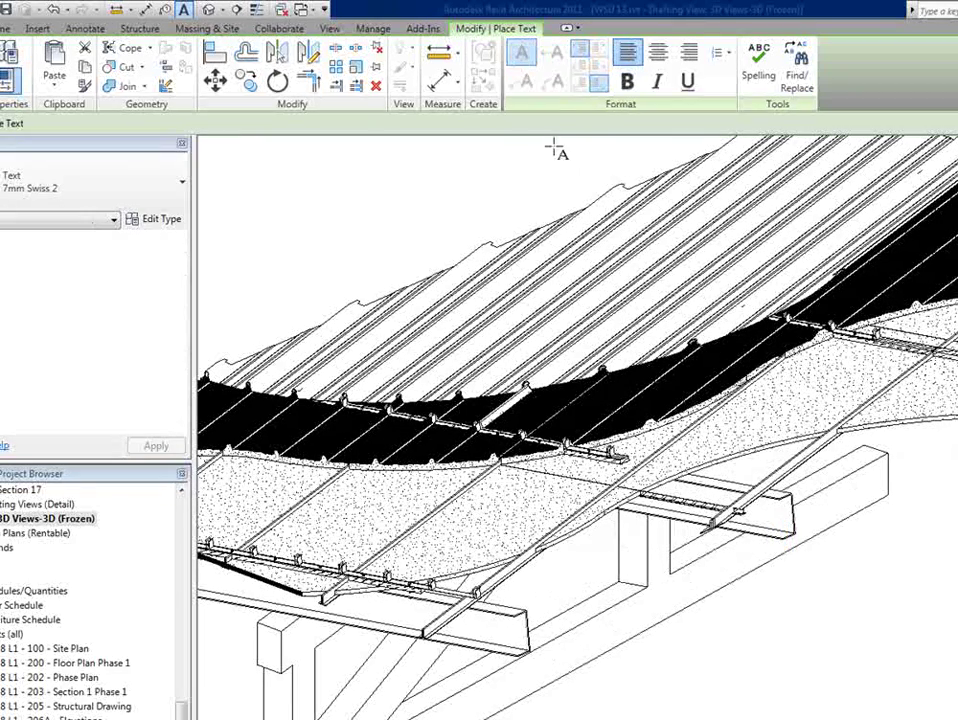
pyautogui.press('Escape')
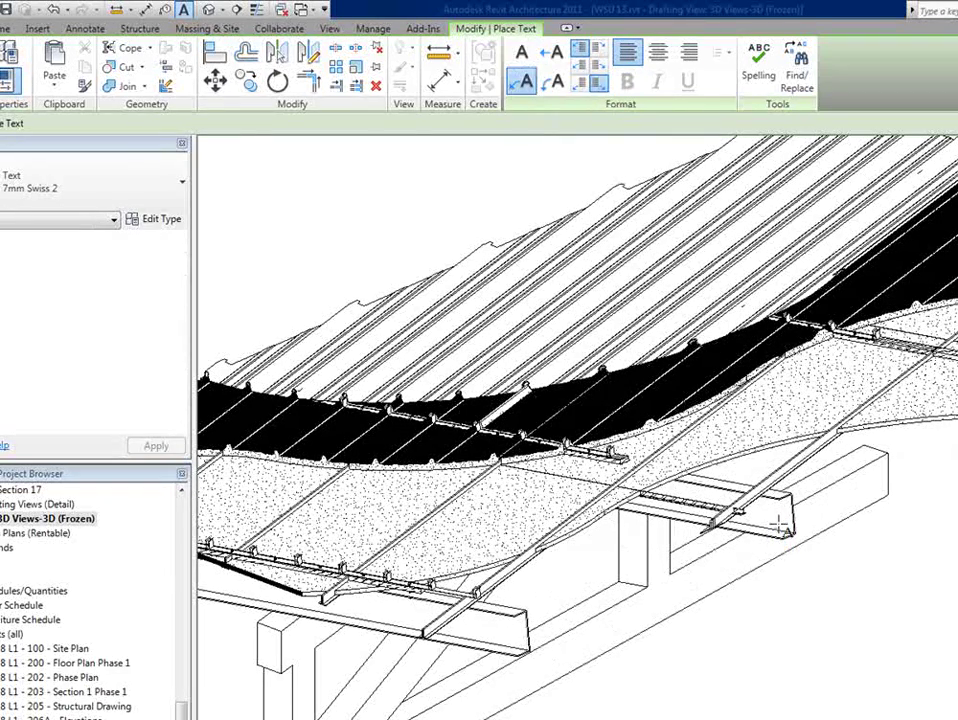
pyautogui.scroll(-5, 781, 608)
pyautogui.click(779, 616)
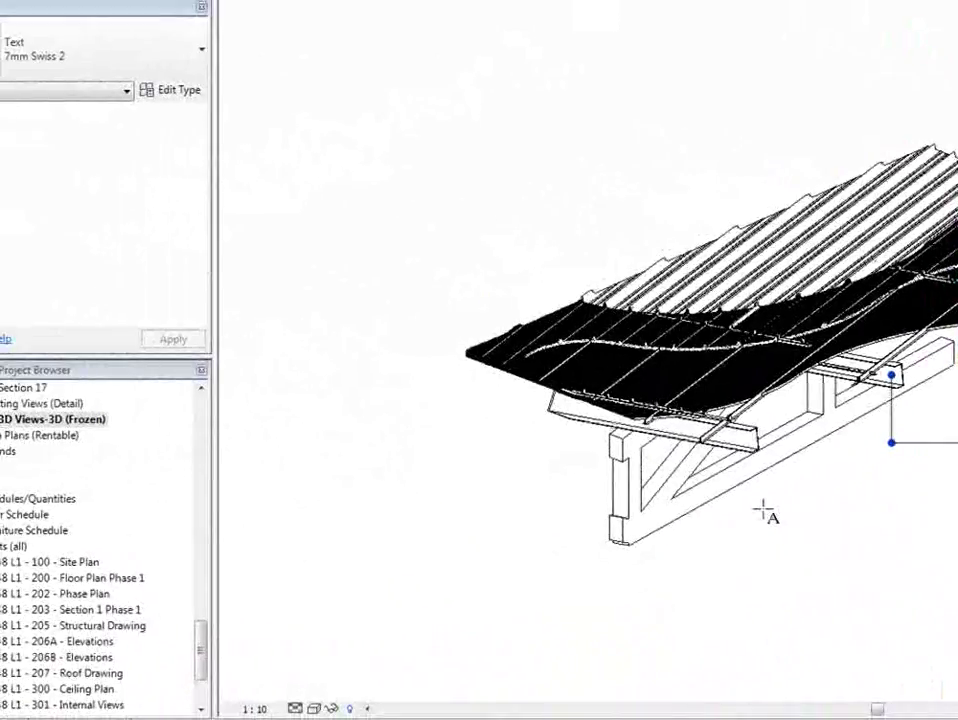
pyautogui.scroll(-2, 763, 513)
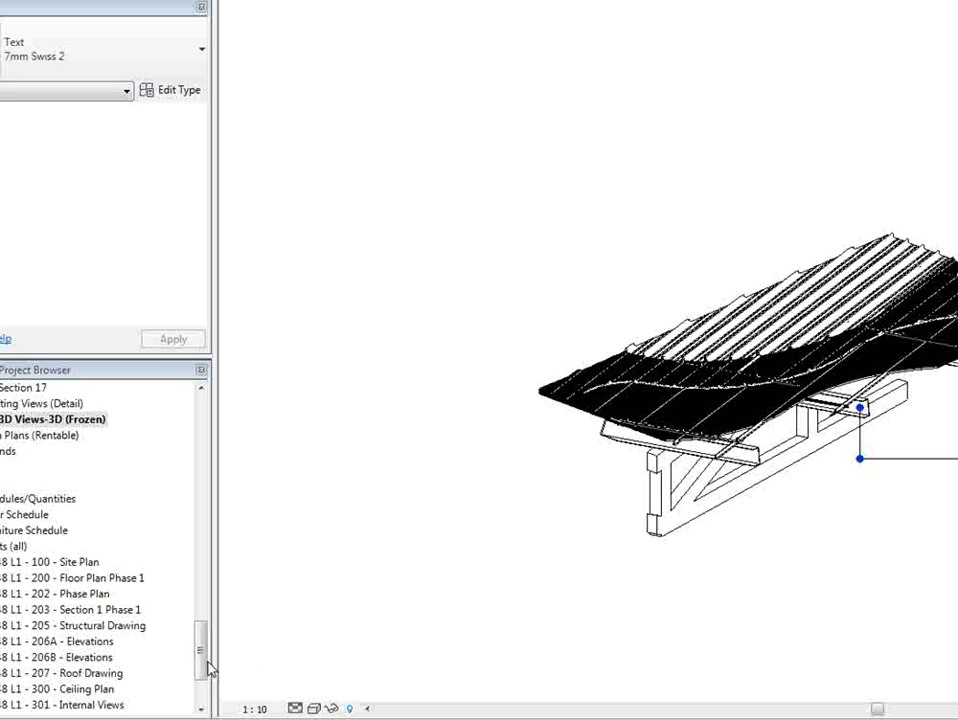
pyautogui.press('Escape')
pyautogui.press('Escape')
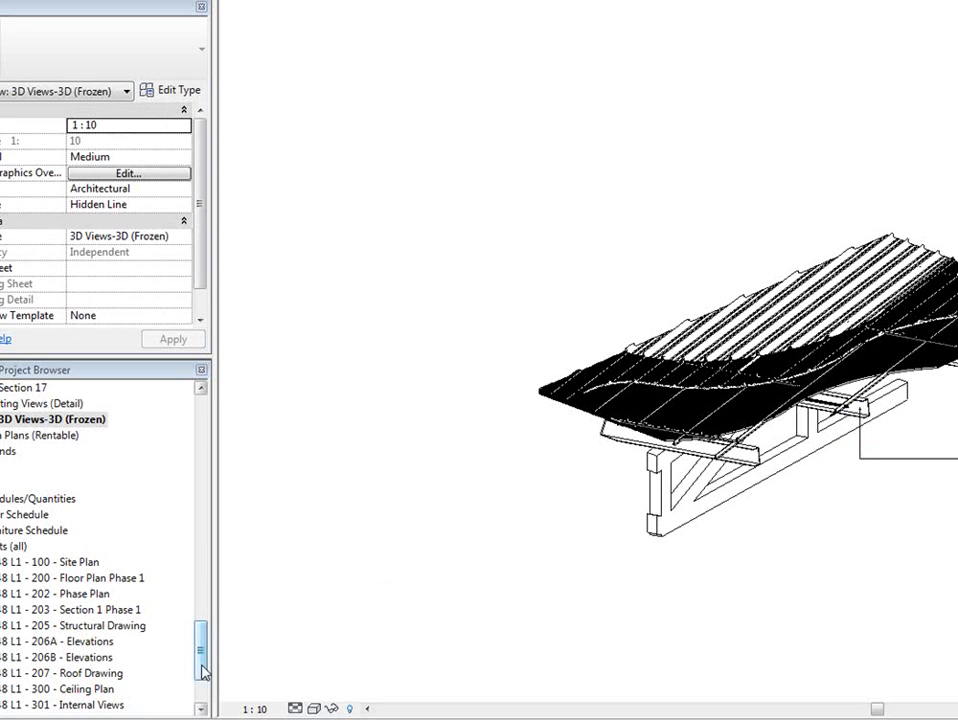
pyautogui.scroll(-3, 203, 667)
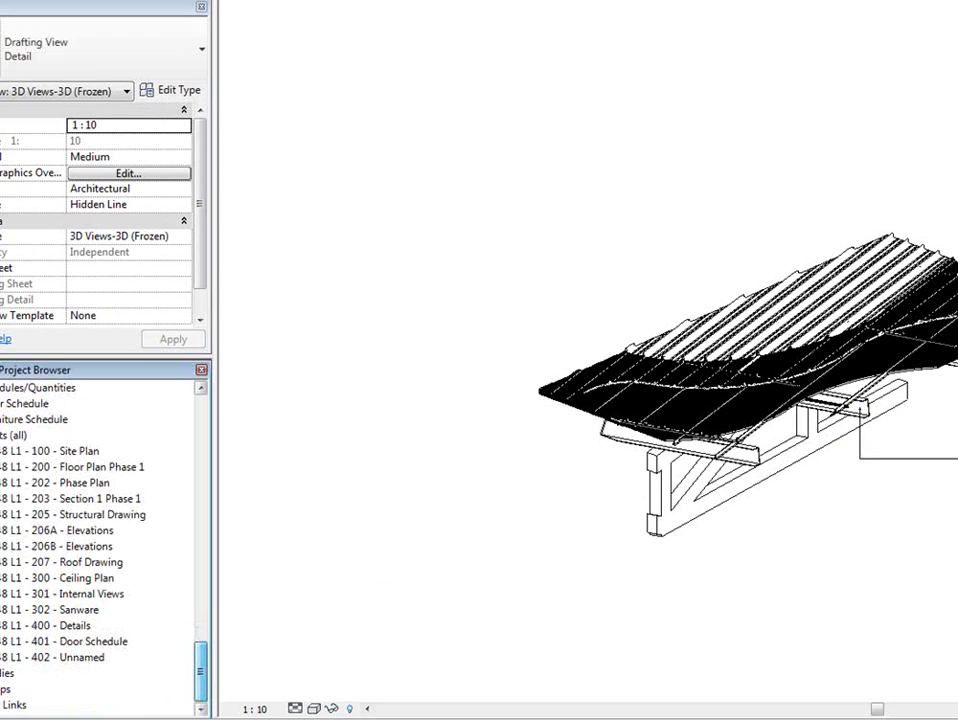
# Place 3D Views-3D (Frozen) as a viewport on sheet 402 - Unnamed.
pyautogui.doubleClick(76, 626)
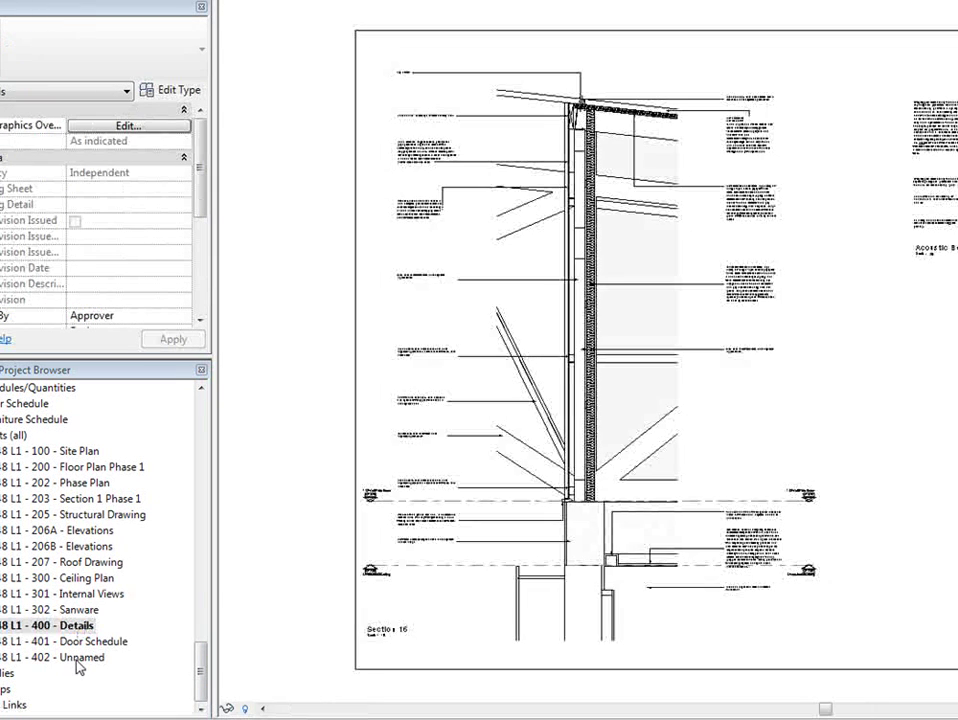
pyautogui.doubleClick(75, 658)
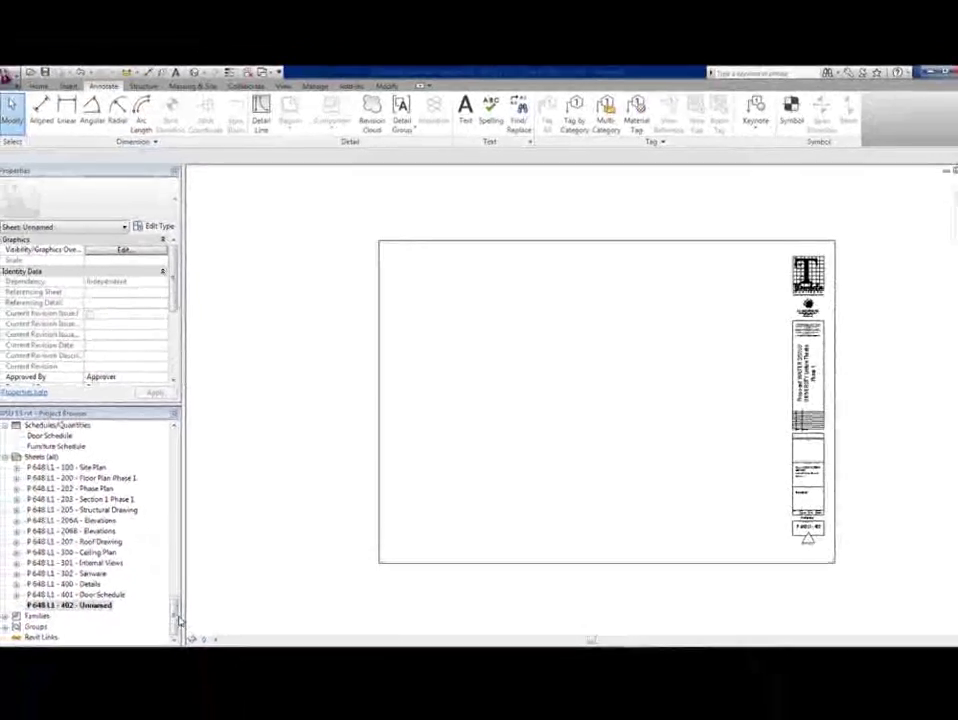
pyautogui.moveTo(203, 675); pyautogui.dragTo(203, 653)
pyautogui.moveTo(176, 600); pyautogui.dragTo(176, 578)
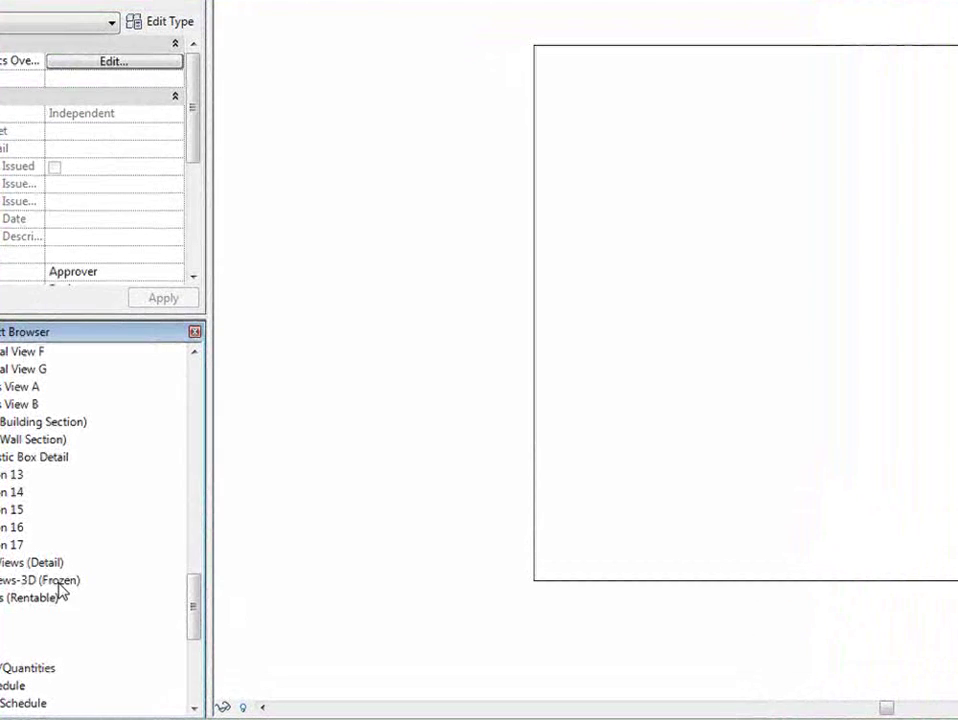
pyautogui.moveTo(60, 590); pyautogui.dragTo(860, 332)
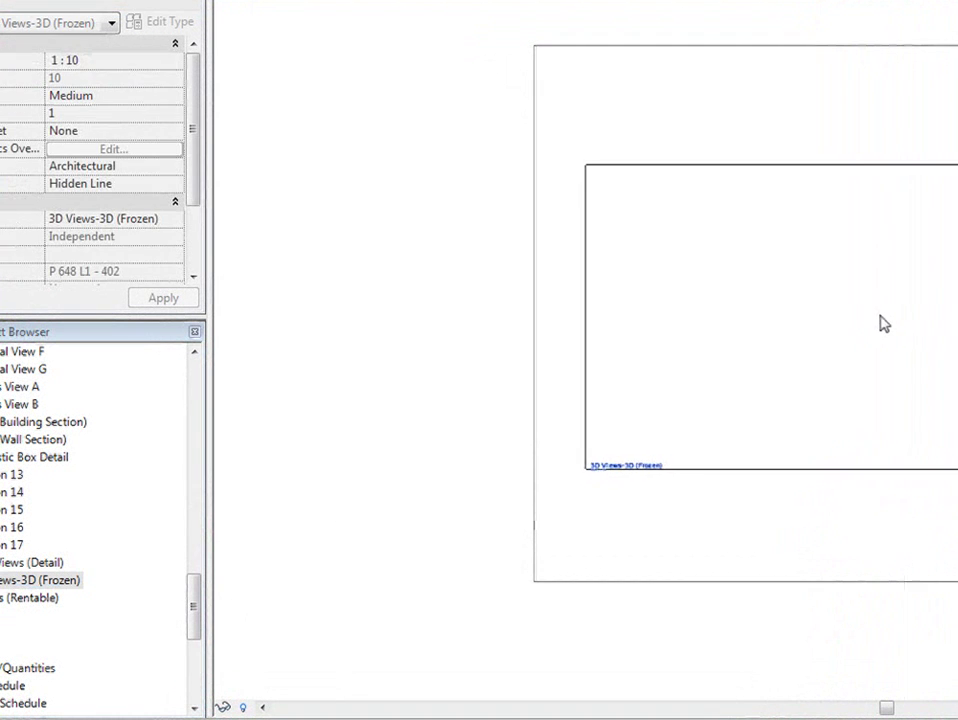
pyautogui.click(900, 325)
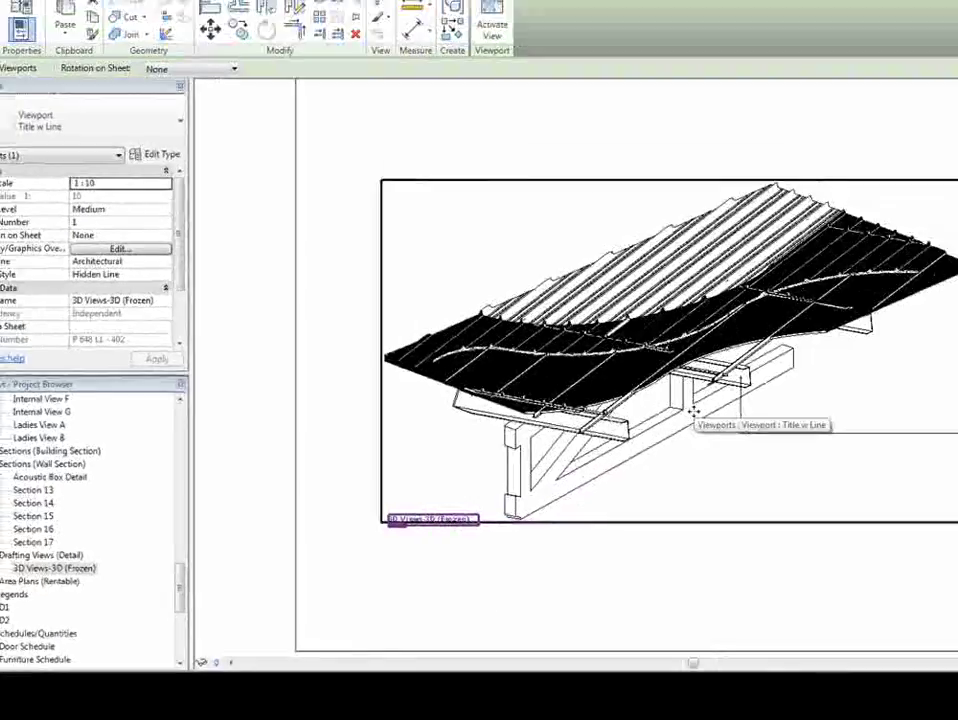